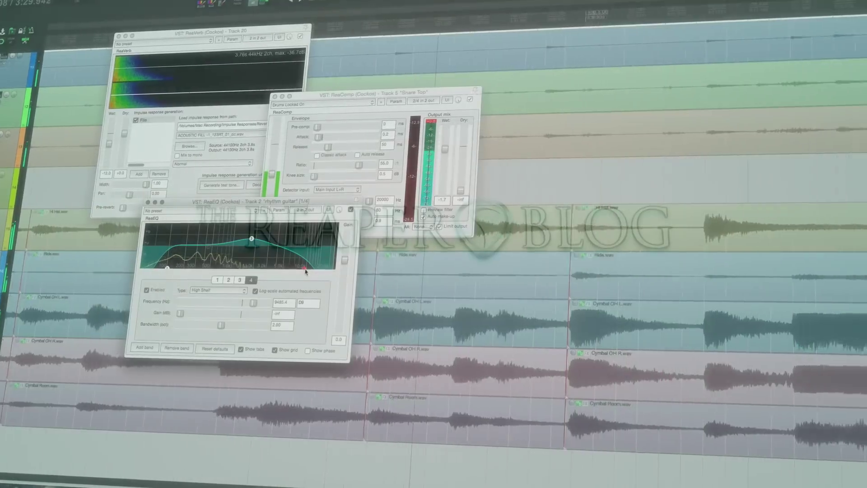
Move the high-shelf band up to about 18.5 kHz.
{"action": "left_click_drag", "start_coordinate": [305, 271], "coordinate": [316, 270]}
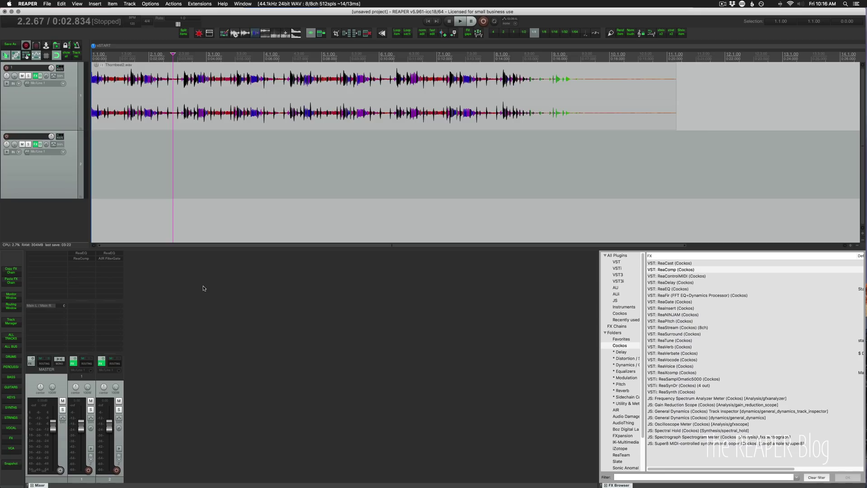
Open Track 1's and Track 2's FX chain windows and arrange them side by side.
{"action": "left_click", "coordinate": [73, 363]}
{"action": "left_click", "coordinate": [101, 363]}
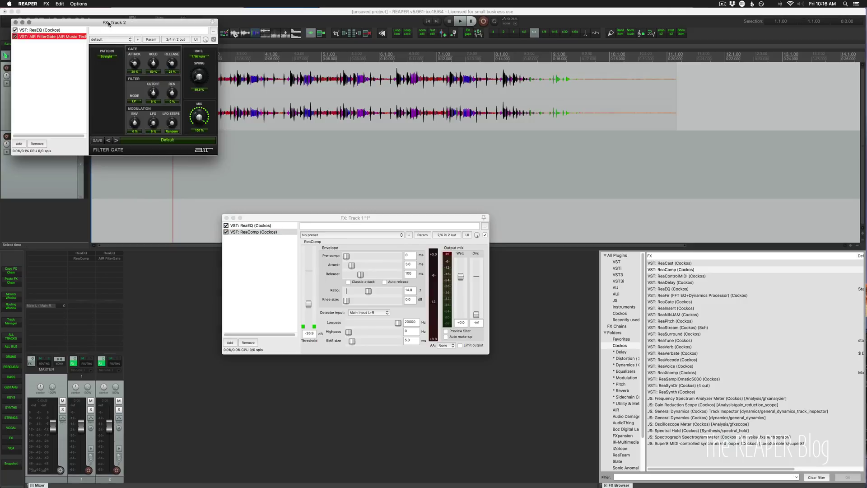
{"action": "left_click_drag", "start_coordinate": [108, 22], "coordinate": [600, 78]}
{"action": "left_click_drag", "start_coordinate": [422, 221], "coordinate": [423, 79]}
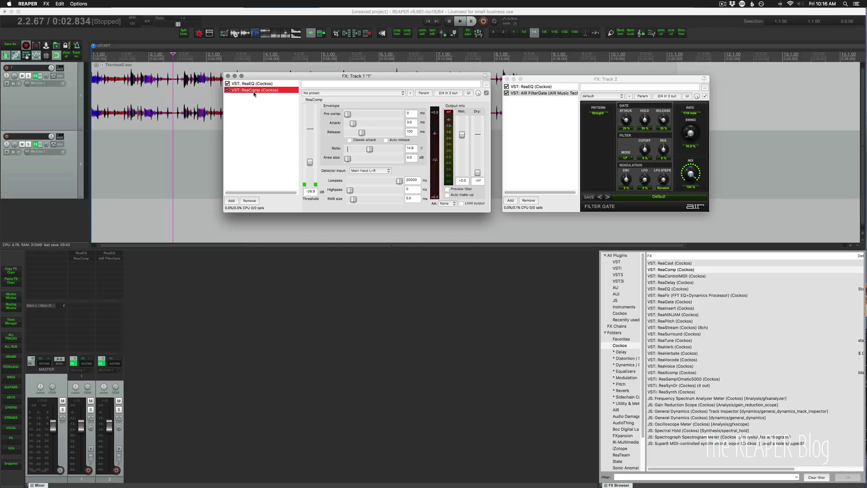
Copy Track 1's ReaComp and paste it after Track 2's ReaEQ.
{"action": "right_click", "coordinate": [270, 92]}
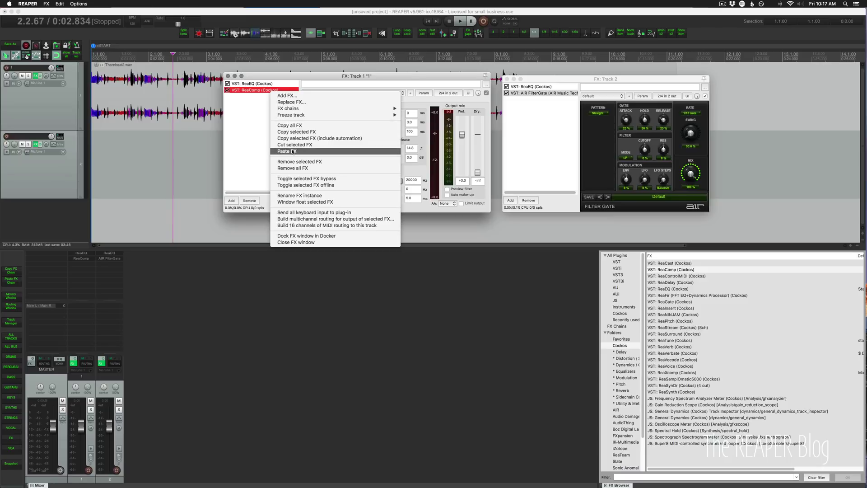
{"action": "key", "text": "Escape"}
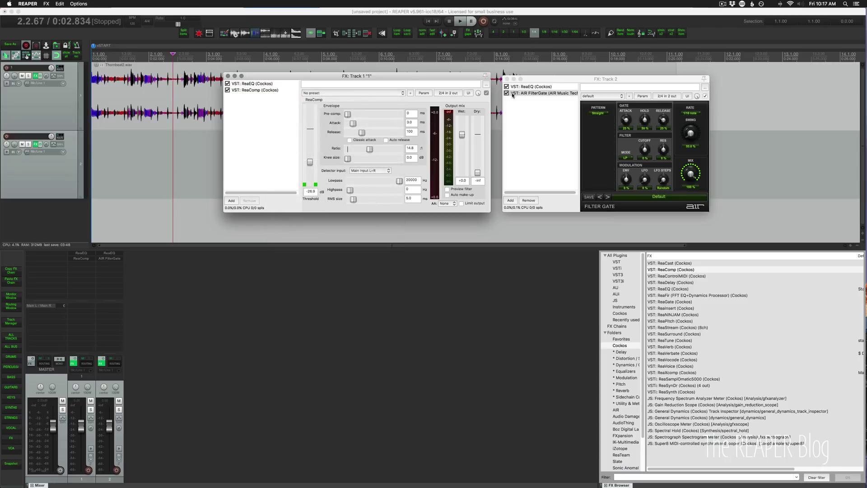
{"action": "left_click", "coordinate": [533, 86]}
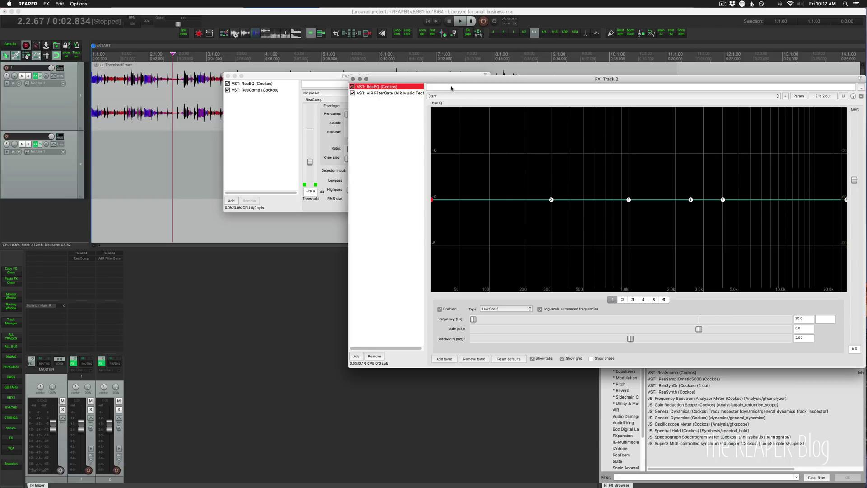
{"action": "key", "text": "super+v"}
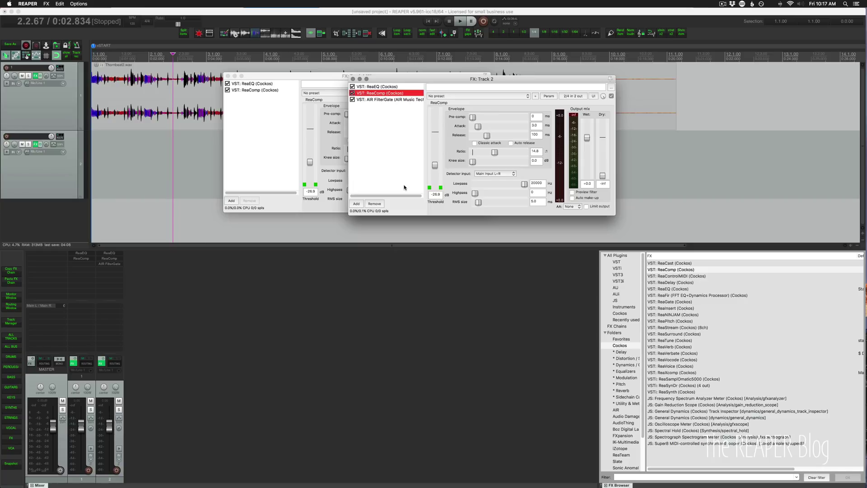
Copy Track 1's ReaEQ and ReaComp together and paste them after Track 2's first ReaEQ.
{"action": "left_click", "coordinate": [263, 108]}
{"action": "left_click", "coordinate": [258, 84]}
{"action": "left_click", "coordinate": [253, 90], "text": "shift"}
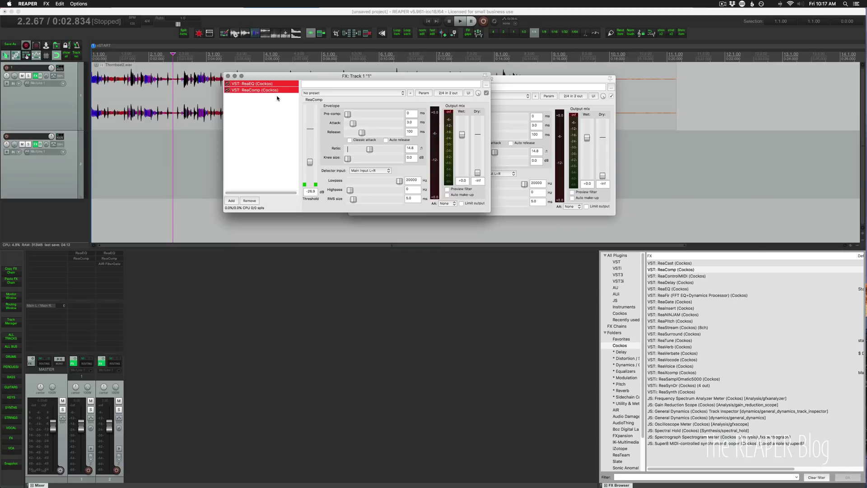
{"action": "left_click", "coordinate": [509, 94]}
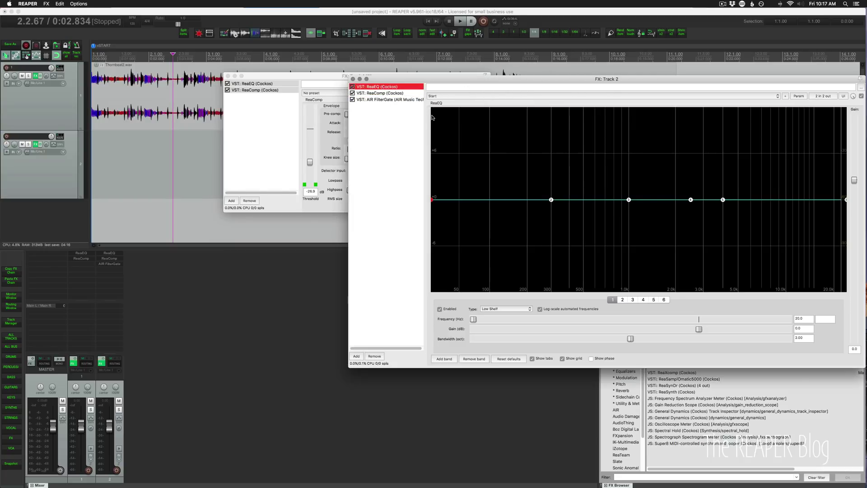
{"action": "key", "text": "super+v"}
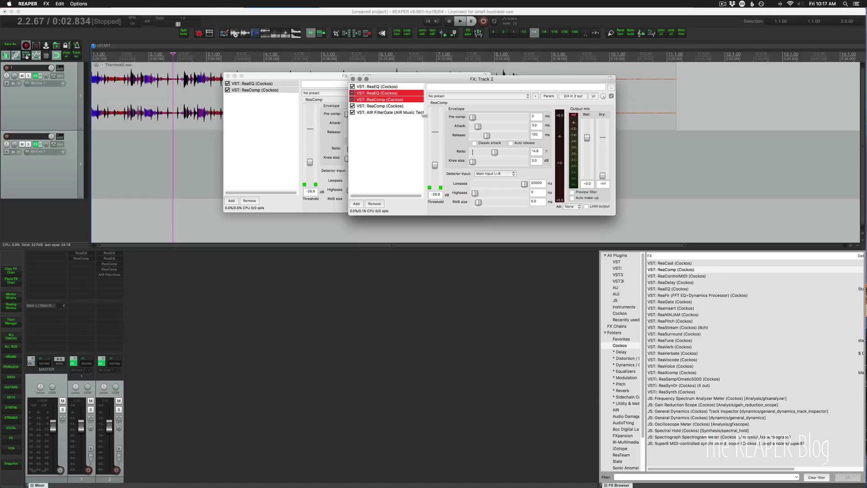
{"action": "left_click", "coordinate": [396, 138]}
{"action": "left_click_drag", "start_coordinate": [374, 79], "coordinate": [379, 89]}
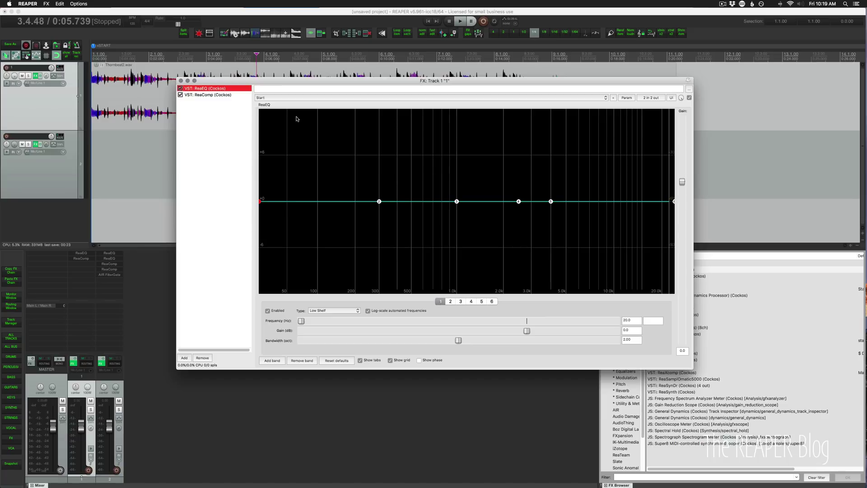
Show phase, boost band 2 near 199 Hz, cut band 3 to -9.3 dB at 506 Hz, raise band 4 to 5.5 dB at 3 kHz.
{"action": "left_click", "coordinate": [419, 360]}
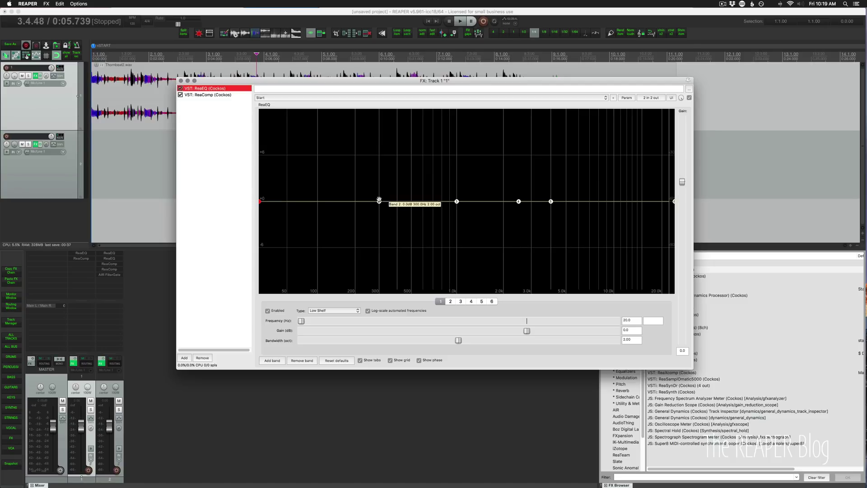
{"action": "left_click_drag", "start_coordinate": [379, 201], "coordinate": [334, 153]}
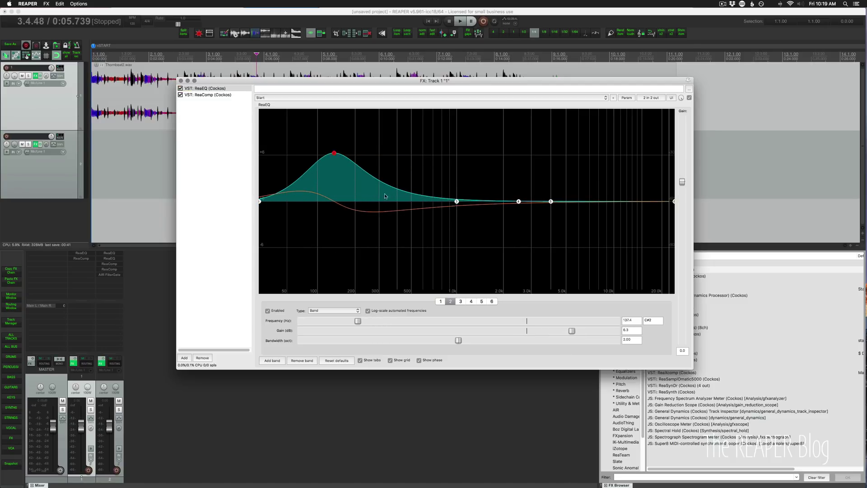
{"action": "left_click_drag", "start_coordinate": [334, 153], "coordinate": [350, 127]}
{"action": "left_click_drag", "start_coordinate": [456, 201], "coordinate": [412, 272]}
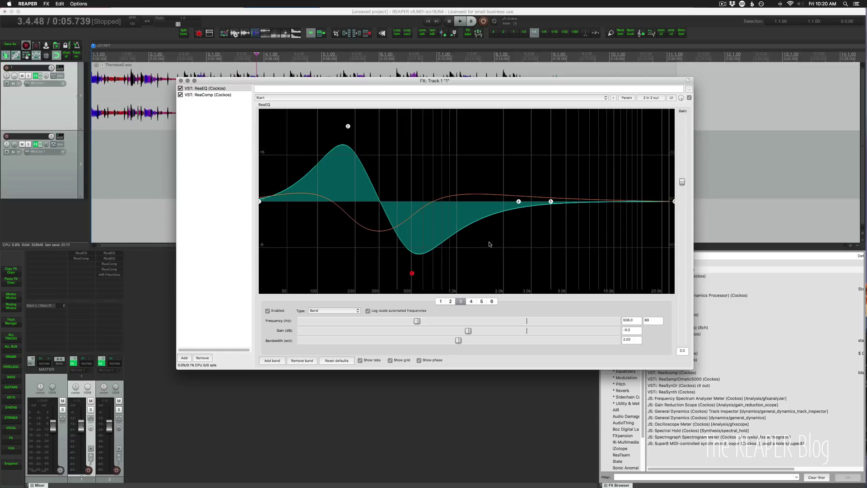
{"action": "left_click_drag", "start_coordinate": [519, 202], "coordinate": [501, 199]}
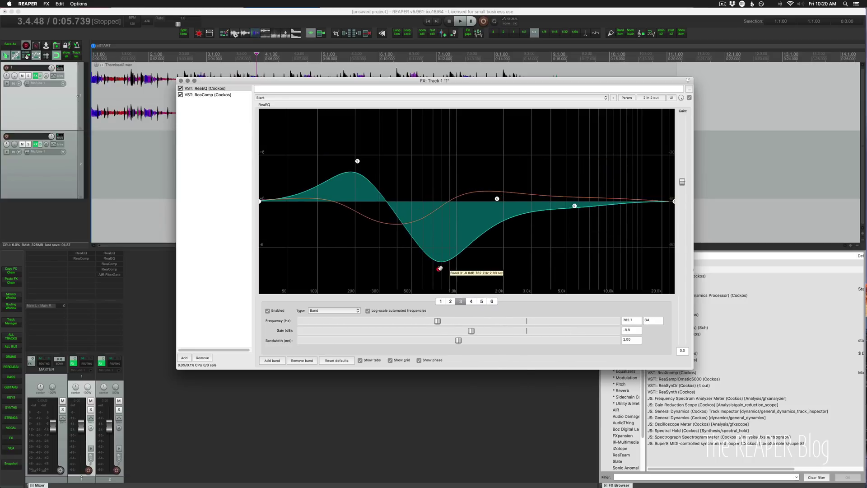
Turn band 3 into a notch, widen it, then remove that band.
{"action": "right_click", "coordinate": [438, 269]}
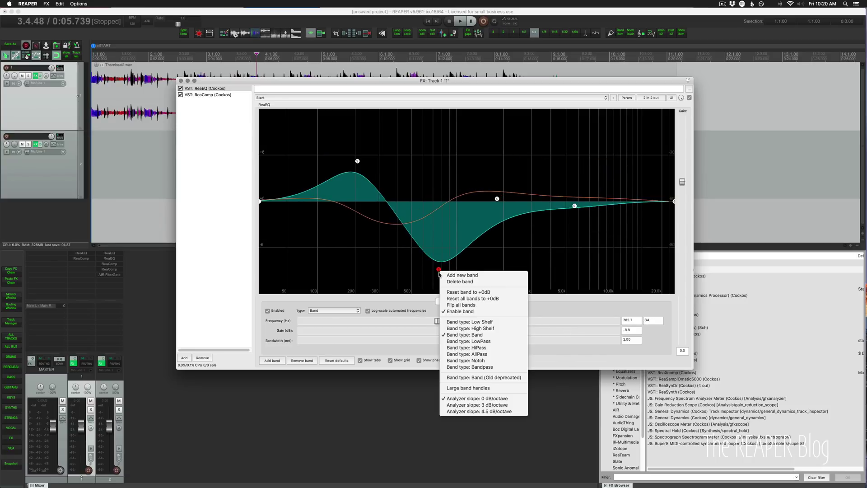
{"action": "left_click", "coordinate": [477, 360]}
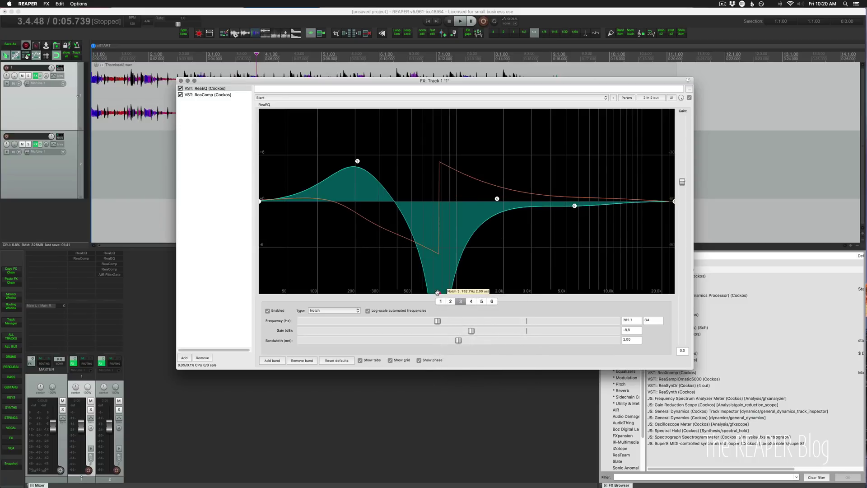
{"action": "scroll", "coordinate": [438, 291], "scroll_direction": "up", "scroll_amount": 8}
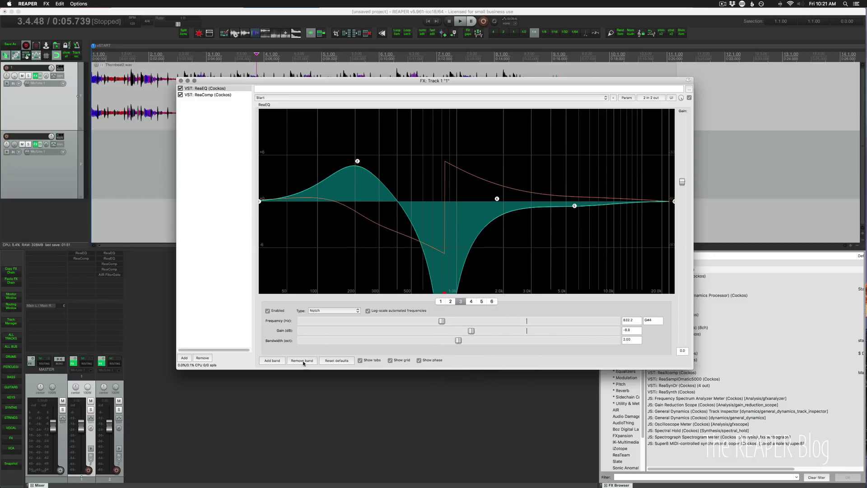
{"action": "left_click", "coordinate": [302, 360]}
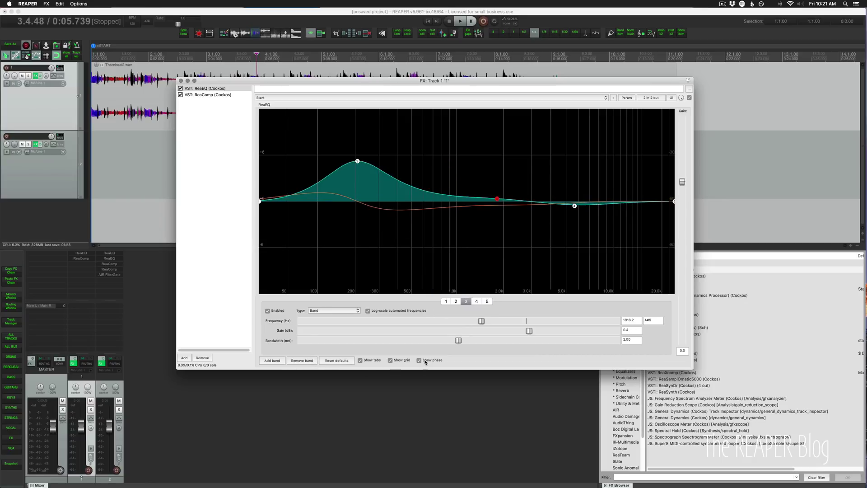
Turn off the phase display and delete the bands near 192 Hz and 1.8 kHz.
{"action": "left_click", "coordinate": [420, 360]}
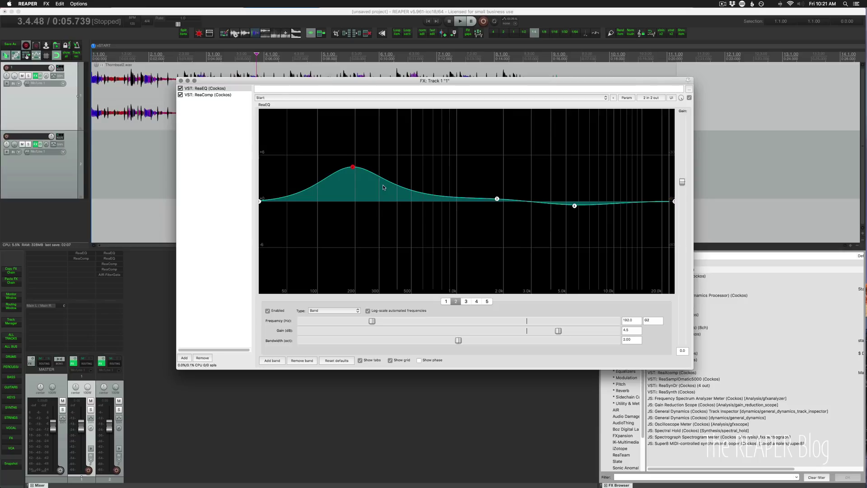
{"action": "left_click", "coordinate": [353, 168], "text": "alt"}
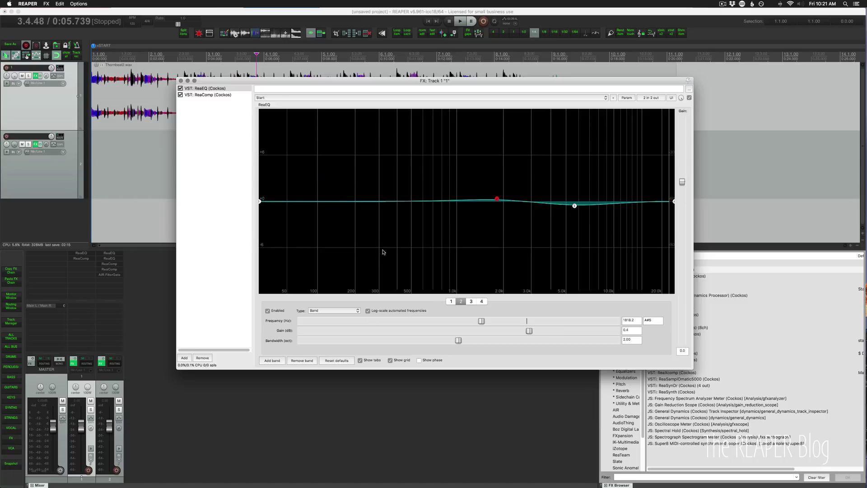
{"action": "left_click", "coordinate": [496, 199], "text": "alt"}
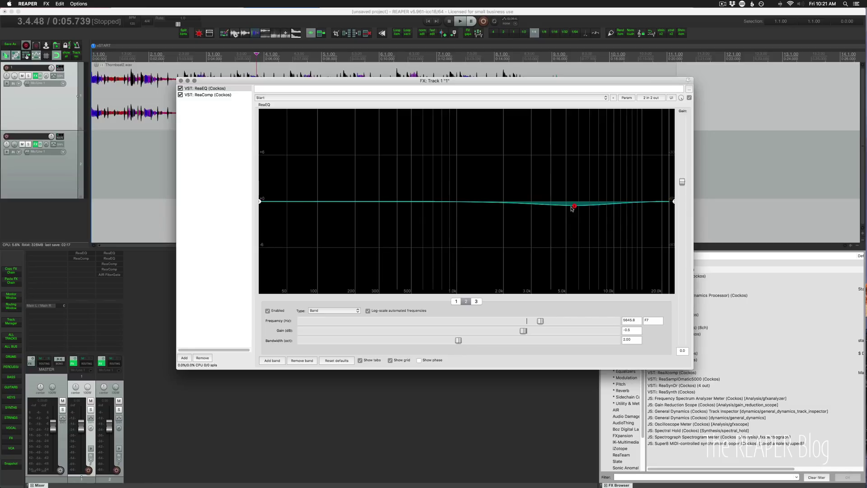
Shape band 2 into a peak at about 509 Hz and scroll its bandwidth down to 0.10 octave.
{"action": "left_click_drag", "start_coordinate": [572, 209], "coordinate": [478, 139]}
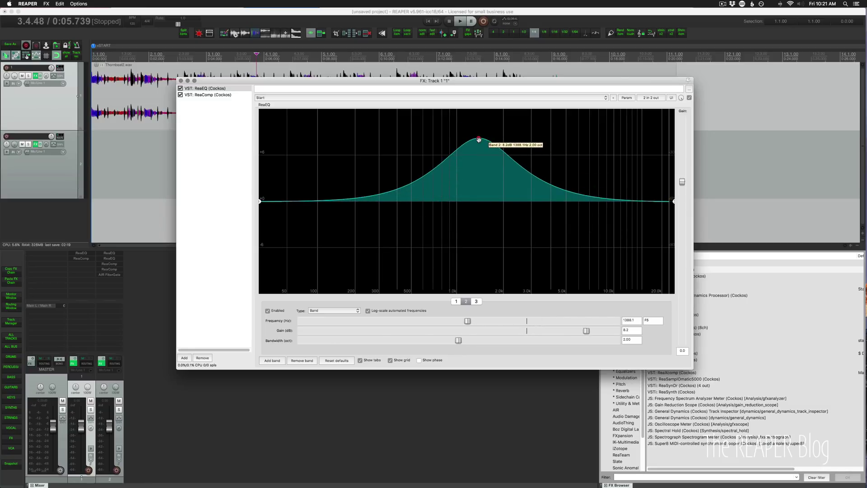
{"action": "scroll", "coordinate": [478, 139], "scroll_direction": "down", "scroll_amount": 2}
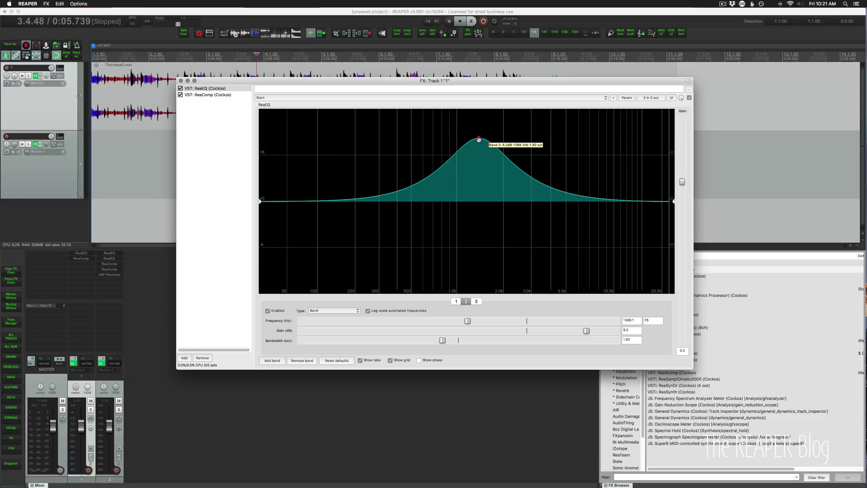
{"action": "scroll", "coordinate": [479, 139], "scroll_direction": "down", "scroll_amount": 4}
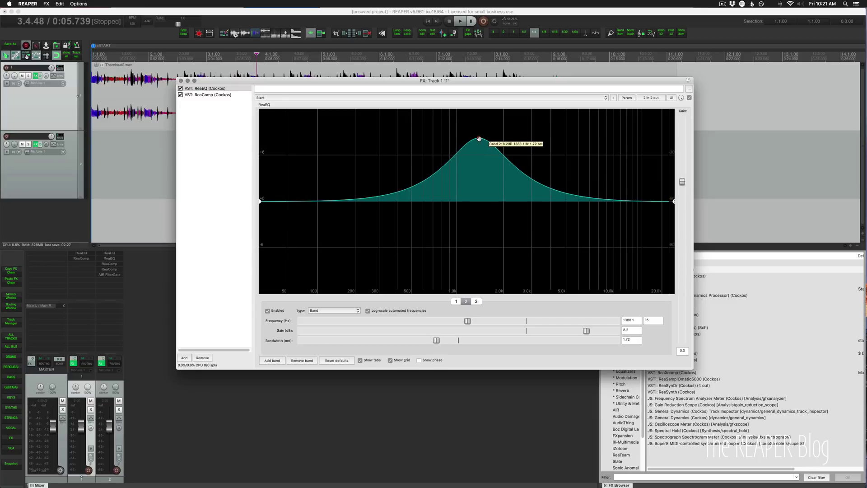
{"action": "scroll", "coordinate": [479, 139], "scroll_direction": "down", "scroll_amount": 4}
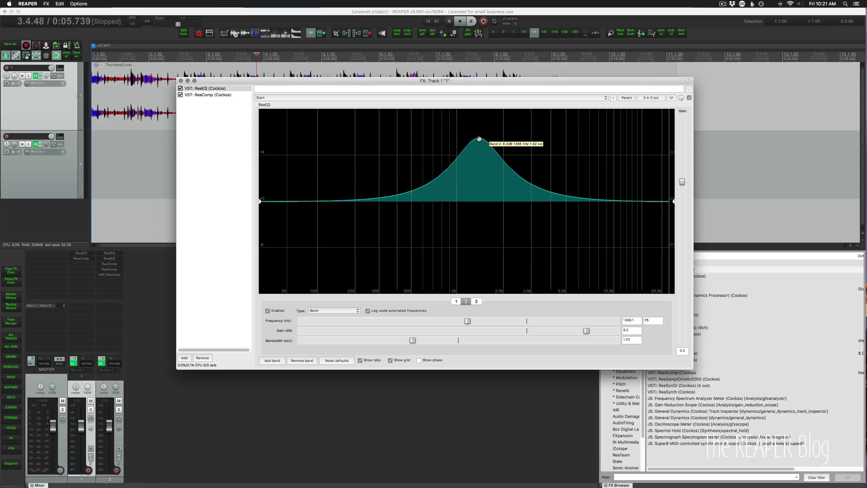
{"action": "left_click_drag", "start_coordinate": [479, 139], "coordinate": [412, 161]}
{"action": "scroll", "coordinate": [412, 161], "scroll_direction": "down", "scroll_amount": 5}
{"action": "scroll", "coordinate": [411, 162], "scroll_direction": "up", "scroll_amount": 6}
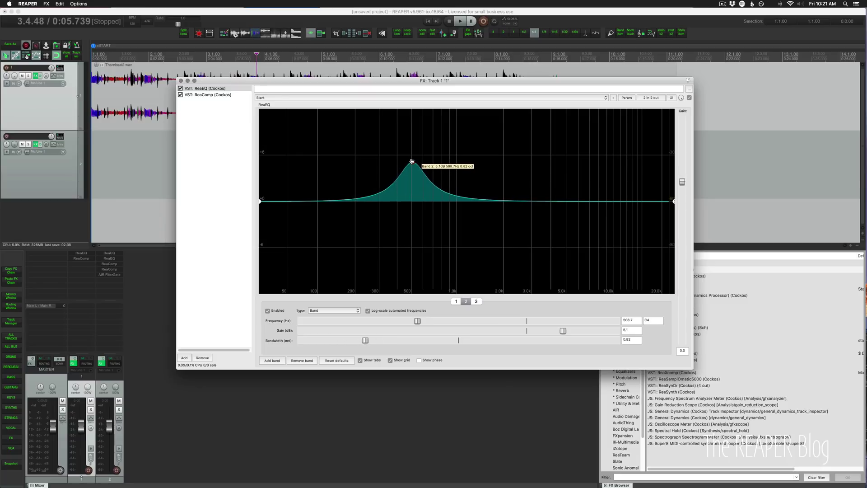
{"action": "scroll", "coordinate": [411, 161], "scroll_direction": "up", "scroll_amount": 5}
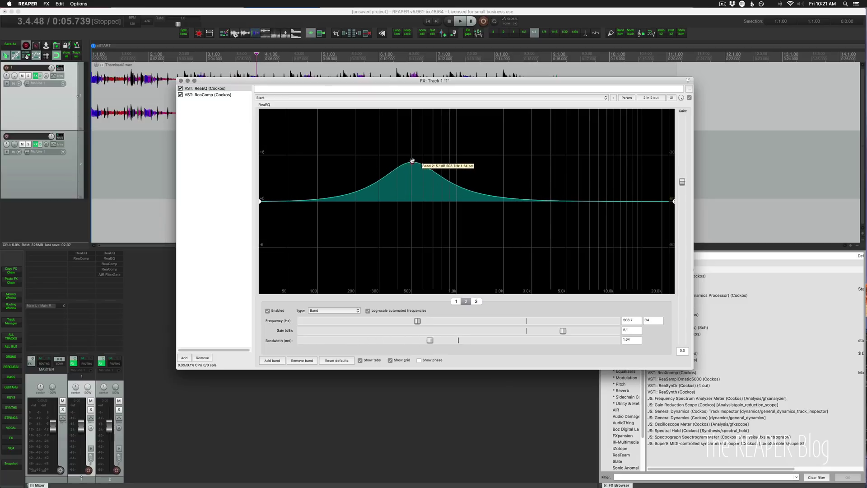
{"action": "scroll", "coordinate": [412, 160], "scroll_direction": "down", "scroll_amount": 12}
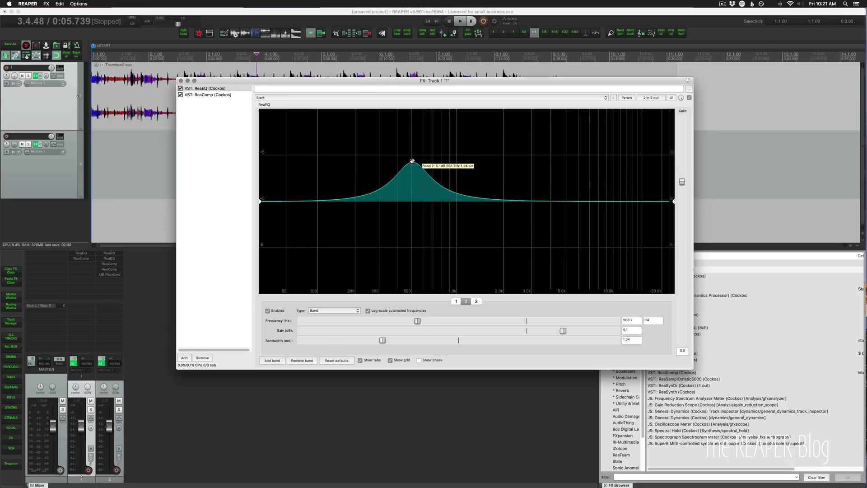
{"action": "scroll", "coordinate": [412, 161], "scroll_direction": "down", "scroll_amount": 2}
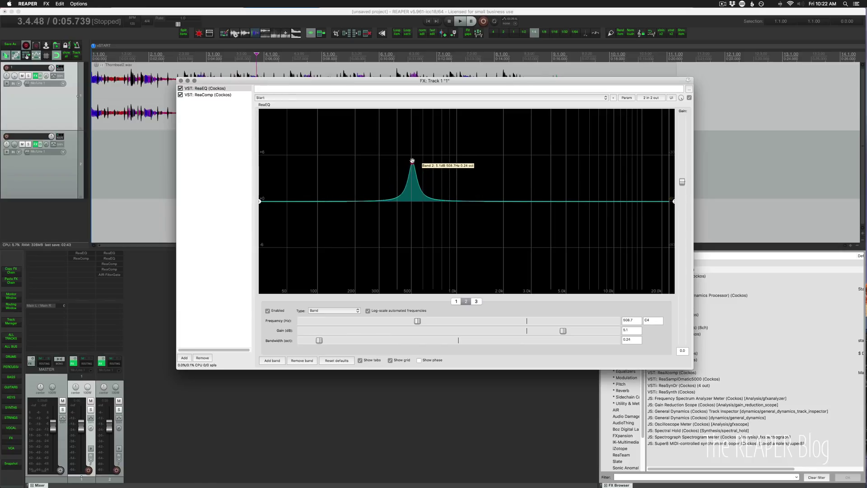
{"action": "scroll", "coordinate": [413, 162], "scroll_direction": "down", "scroll_amount": 1}
{"action": "scroll", "coordinate": [412, 162], "scroll_direction": "down", "scroll_amount": 4}
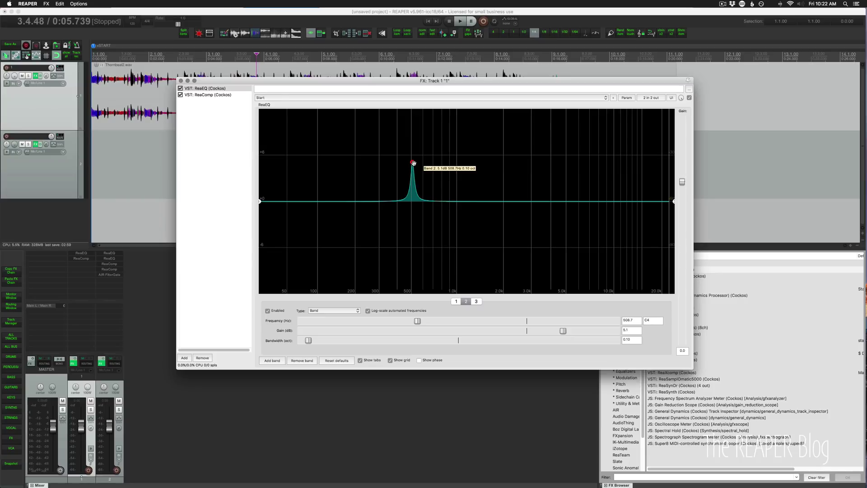
Move the narrow peak to about 350 Hz, then add, toggle and delete a wide band near 1.2 kHz.
{"action": "left_click_drag", "start_coordinate": [413, 162], "coordinate": [471, 171]}
{"action": "double_click", "coordinate": [471, 173]}
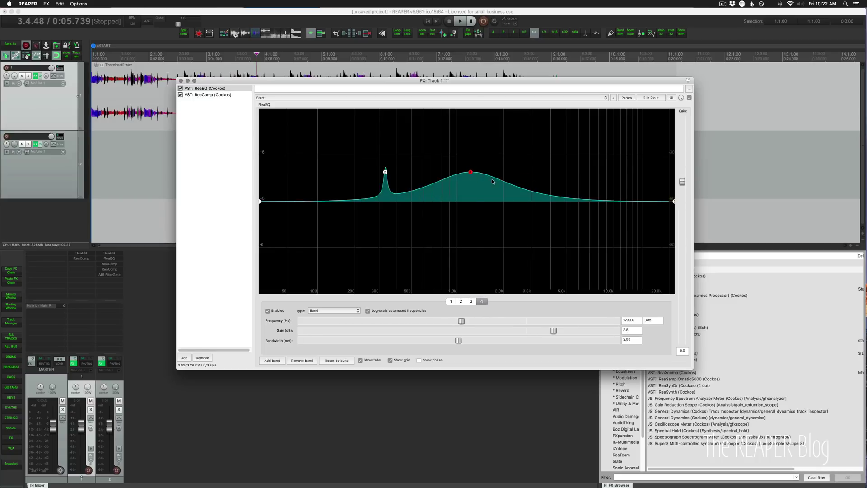
{"action": "mouse_move", "coordinate": [471, 172]}
{"action": "left_click", "coordinate": [471, 171], "text": "alt"}
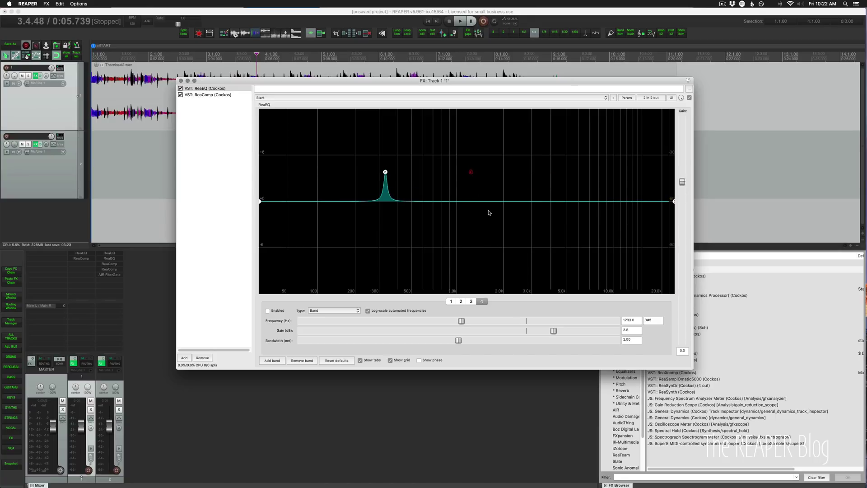
{"action": "left_click", "coordinate": [471, 174], "text": "alt"}
{"action": "double_click", "coordinate": [472, 176]}
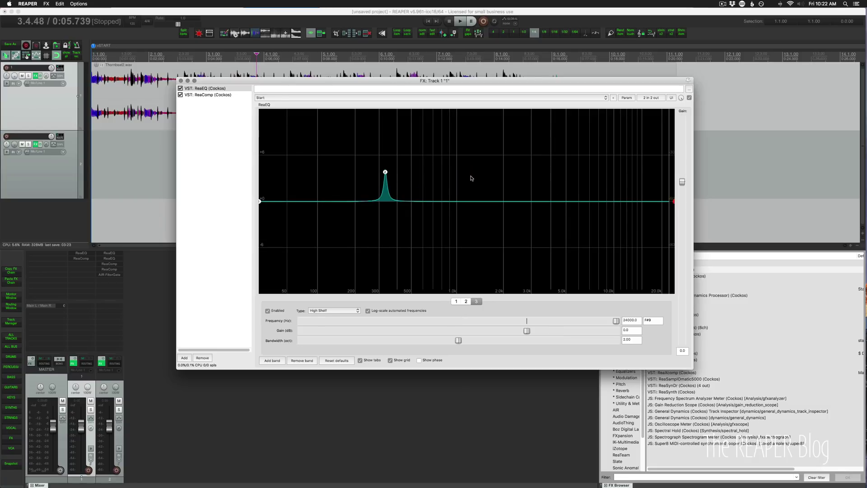
Try a high-shelf band and a low-pass band near 11.3 kHz at the top end, removing each.
{"action": "double_click", "coordinate": [665, 177]}
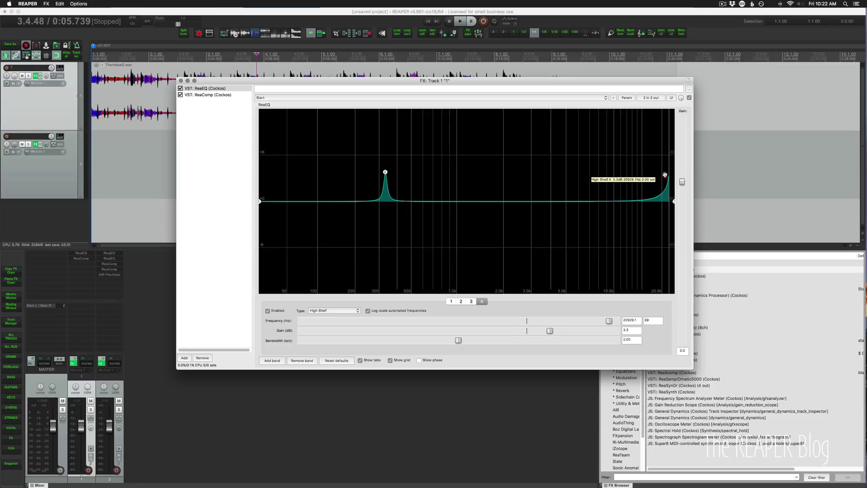
{"action": "left_click_drag", "start_coordinate": [664, 178], "coordinate": [632, 176]}
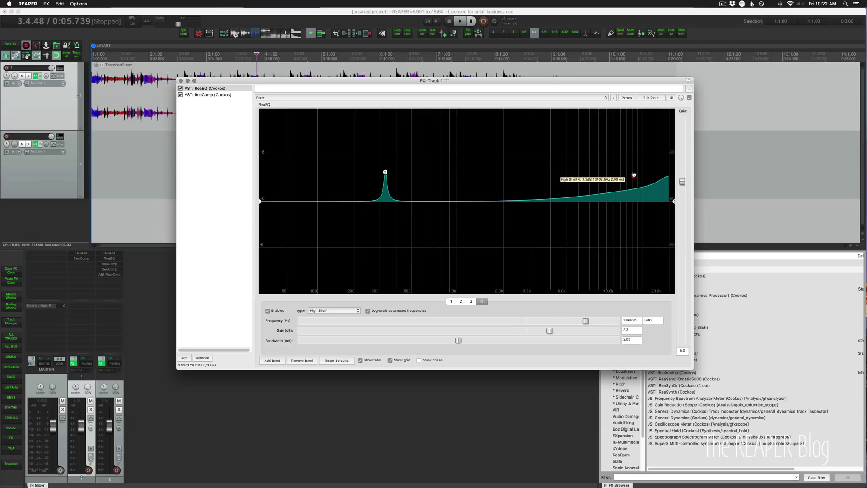
{"action": "left_click", "coordinate": [633, 176], "text": "alt"}
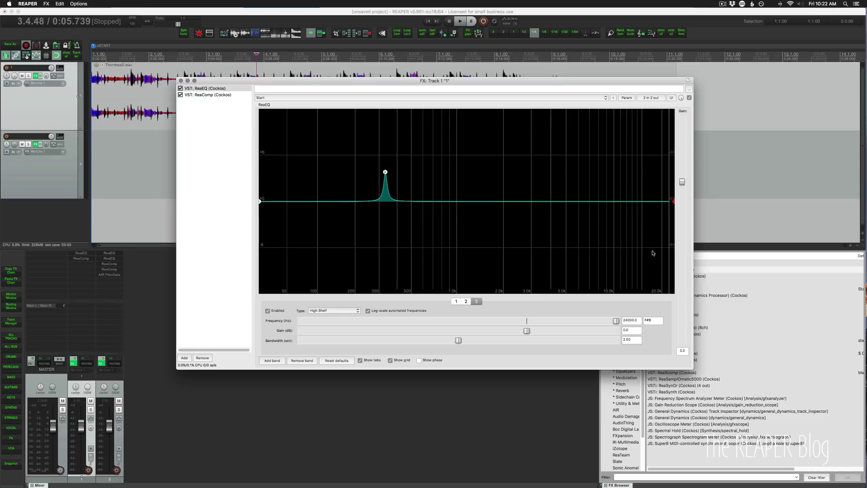
{"action": "double_click", "coordinate": [664, 283]}
{"action": "left_click_drag", "start_coordinate": [665, 257], "coordinate": [644, 266]}
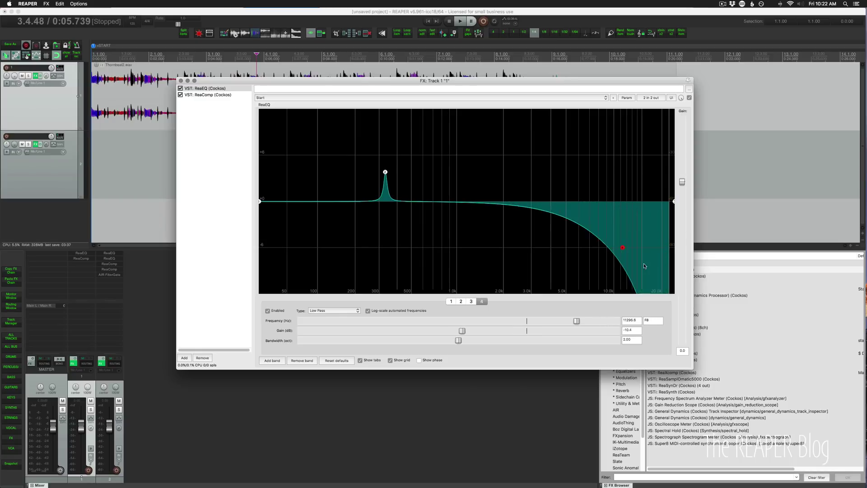
{"action": "left_click", "coordinate": [622, 248], "text": "alt"}
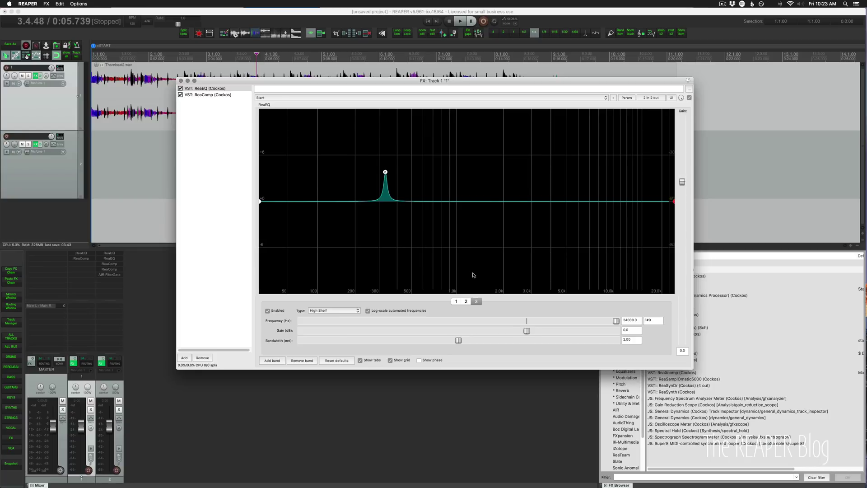
Try notch and dip bands around 1.3 kHz, then remove all of them.
{"action": "mouse_move", "coordinate": [473, 275]}
{"action": "left_mouse_down"}
{"action": "mouse_move", "coordinate": [474, 296]}
{"action": "mouse_move", "coordinate": [476, 288]}
{"action": "left_mouse_up"}
{"action": "left_click", "coordinate": [478, 246]}
{"action": "left_click", "coordinate": [477, 244]}
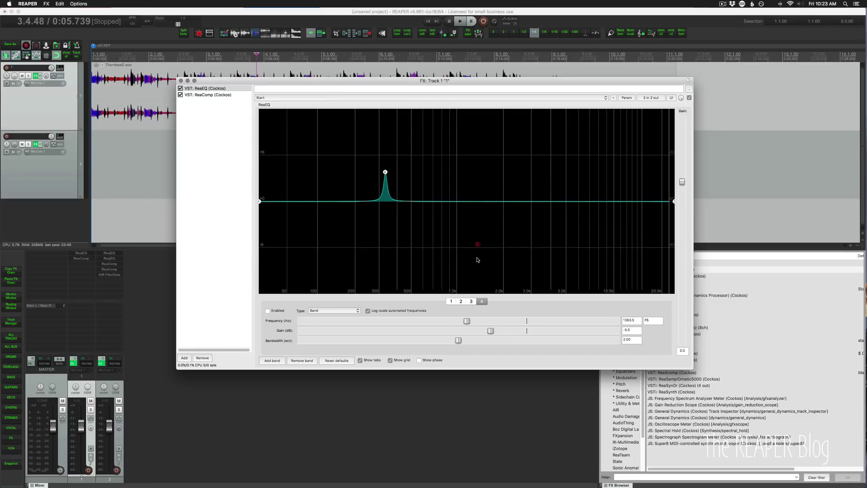
{"action": "left_click", "coordinate": [478, 259]}
{"action": "left_click", "coordinate": [477, 258]}
{"action": "double_click", "coordinate": [475, 280]}
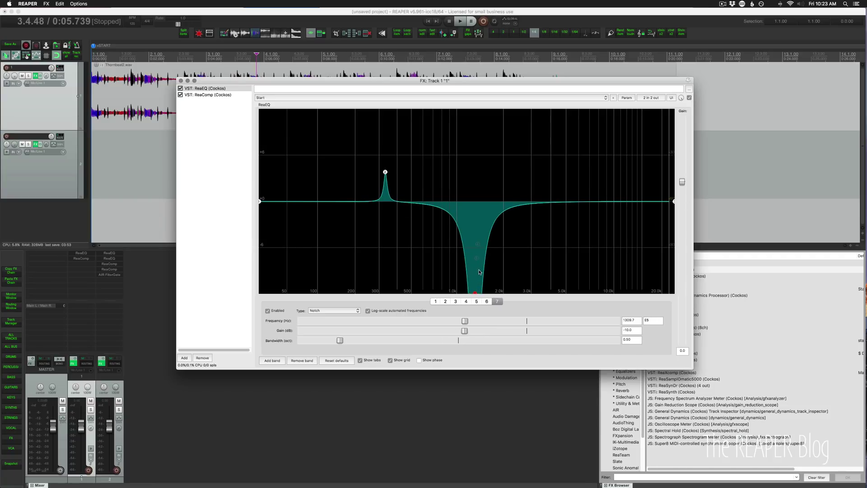
{"action": "left_click", "coordinate": [474, 292], "text": "alt"}
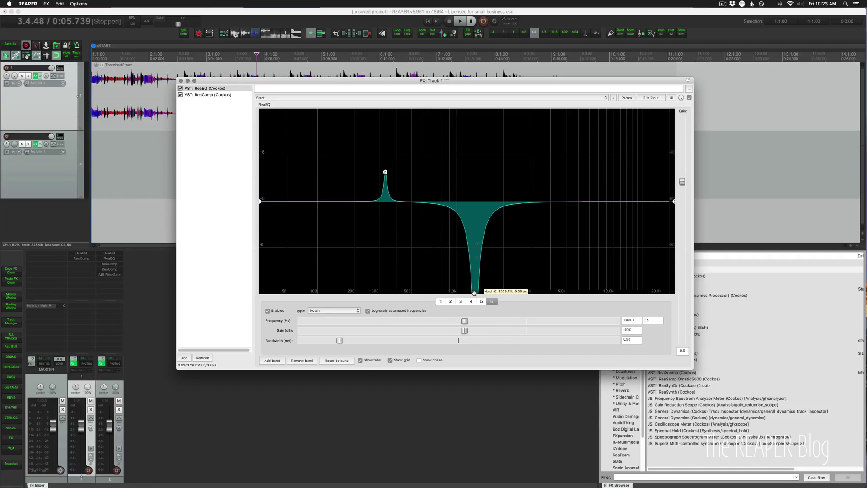
{"action": "left_click", "coordinate": [475, 292], "text": "alt"}
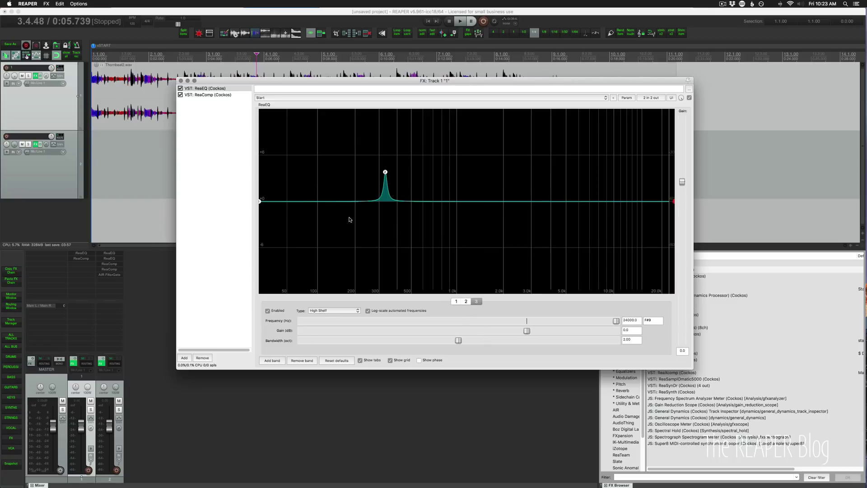
Try a 6 dB low-shelf boost, a low-shelf cut near 36 Hz and a high-pass band, removing each.
{"action": "double_click", "coordinate": [272, 164]}
{"action": "left_click_drag", "start_coordinate": [272, 164], "coordinate": [281, 153]}
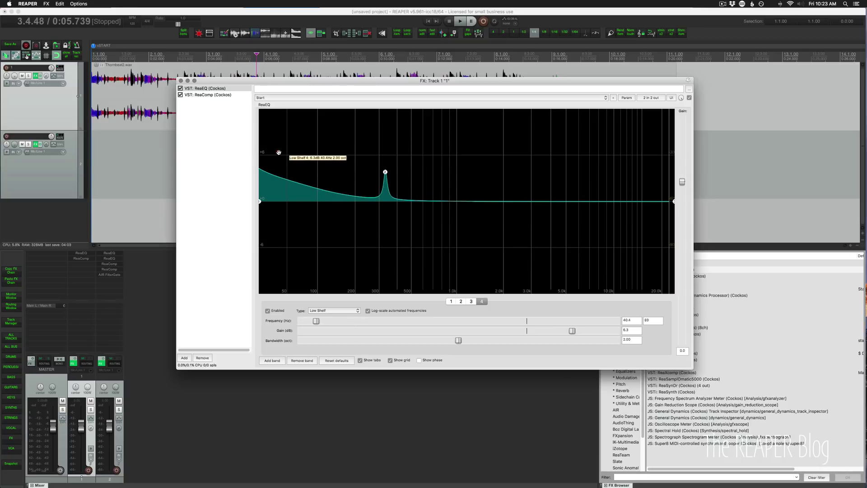
{"action": "left_click", "coordinate": [279, 153], "text": "alt"}
{"action": "double_click", "coordinate": [276, 265]}
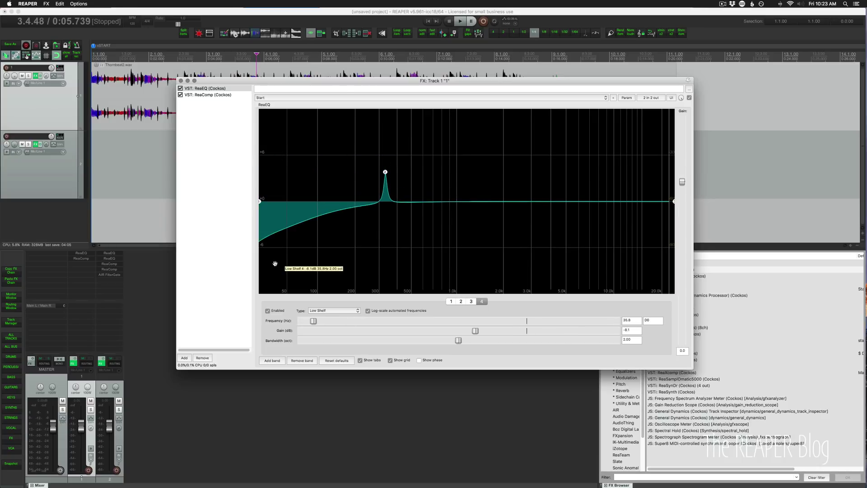
{"action": "left_click", "coordinate": [275, 264], "text": "alt"}
{"action": "double_click", "coordinate": [266, 247]}
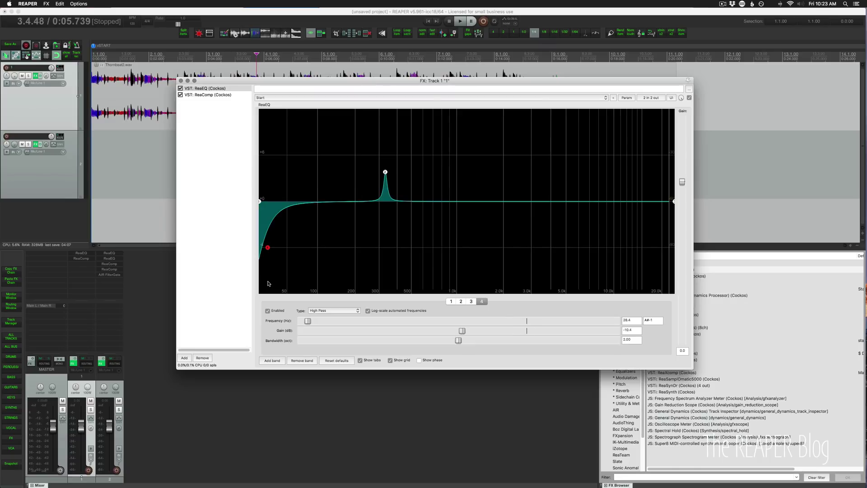
{"action": "left_click_drag", "start_coordinate": [267, 248], "coordinate": [292, 247]}
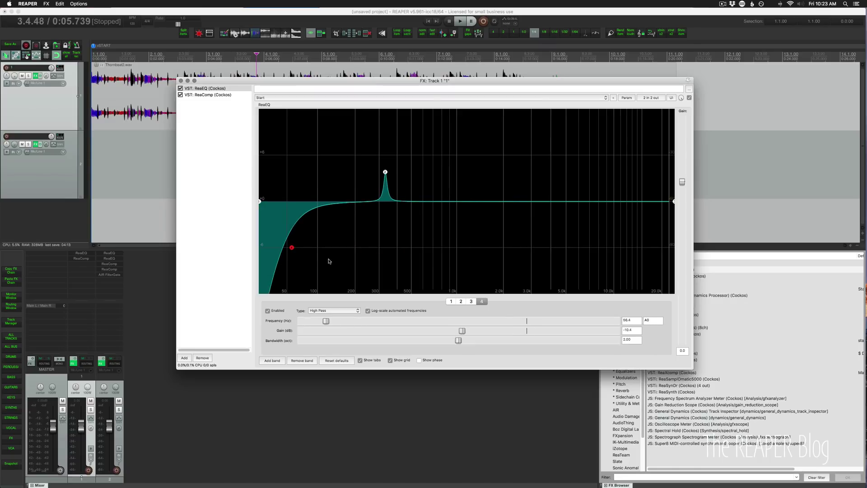
{"action": "left_click", "coordinate": [292, 248], "text": "alt"}
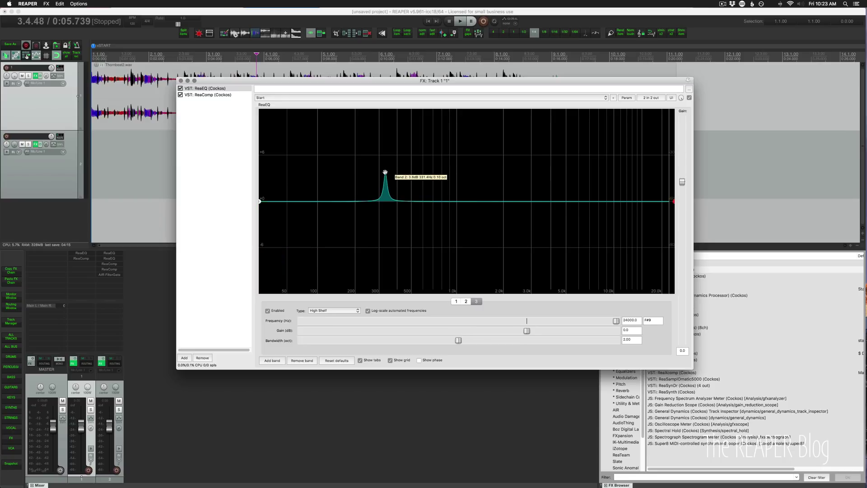
Remove the 331 Hz peak band and add a low shelf pulled down to -inf dB at 20 Hz.
{"action": "left_click", "coordinate": [388, 175]}
{"action": "left_click", "coordinate": [385, 172], "text": "alt"}
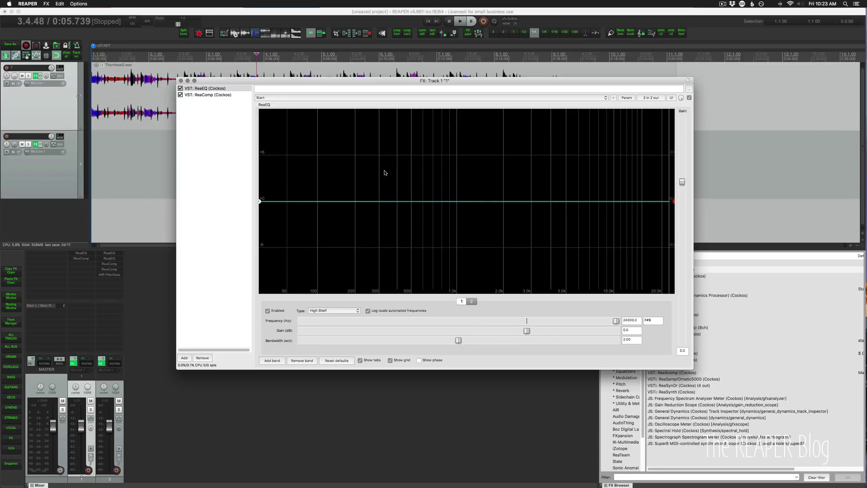
{"action": "double_click", "coordinate": [316, 238]}
{"action": "left_click_drag", "start_coordinate": [317, 240], "coordinate": [251, 320]}
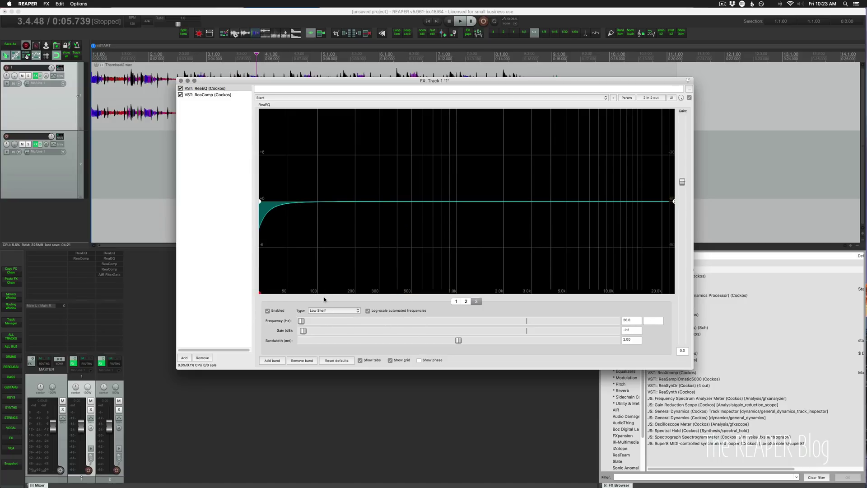
Move the low cut to about 228 Hz, steepen it, and add a 6.5 dB band near 2 kHz.
{"action": "left_click_drag", "start_coordinate": [261, 292], "coordinate": [311, 288]}
{"action": "scroll", "coordinate": [362, 292], "scroll_direction": "down", "scroll_amount": 3}
{"action": "double_click", "coordinate": [503, 201]}
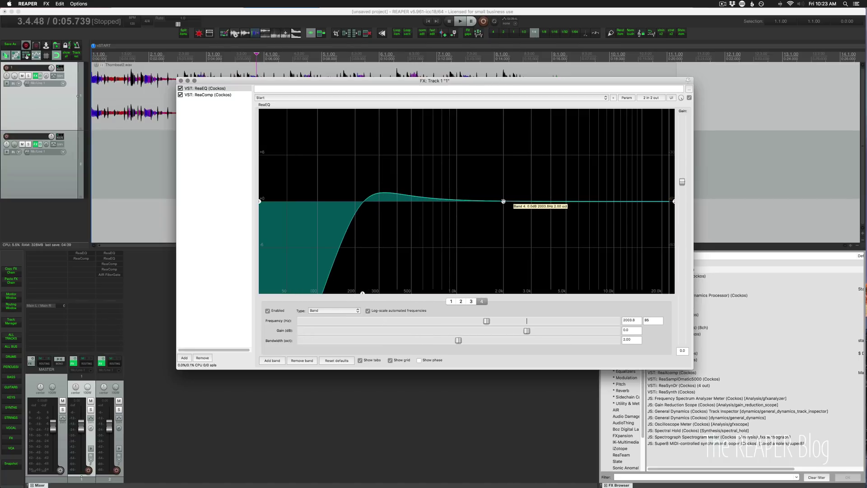
{"action": "left_click_drag", "start_coordinate": [503, 201], "coordinate": [501, 151]}
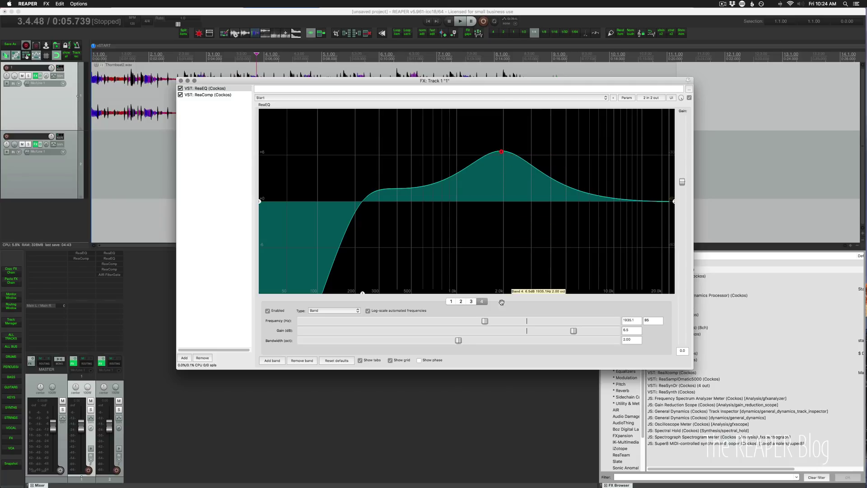
Move band 4 to a 6.0 dB peak at 693 Hz with 0.74-octave bandwidth.
{"action": "scroll", "coordinate": [324, 133], "scroll_direction": "down", "scroll_amount": 5}
{"action": "scroll", "coordinate": [662, 139], "scroll_direction": "up", "scroll_amount": 6}
{"action": "scroll", "coordinate": [534, 139], "scroll_direction": "down", "scroll_amount": 7}
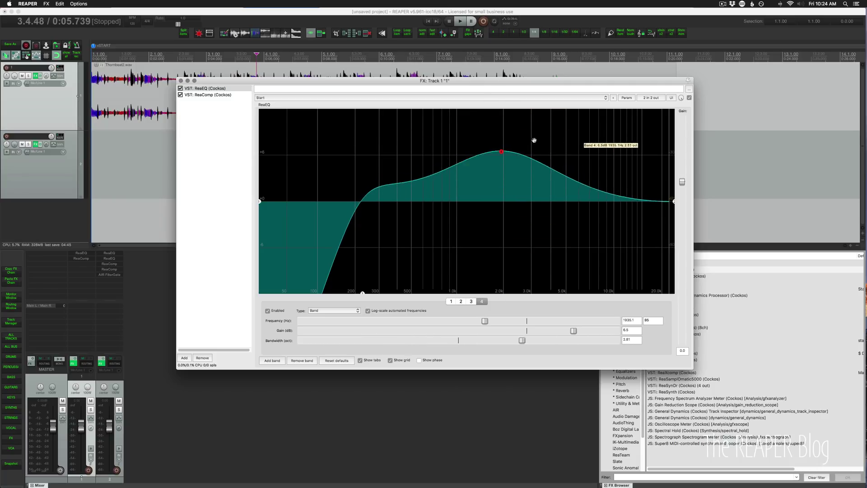
{"action": "scroll", "coordinate": [528, 149], "scroll_direction": "up", "scroll_amount": 5}
{"action": "scroll", "coordinate": [313, 143], "scroll_direction": "down", "scroll_amount": 6}
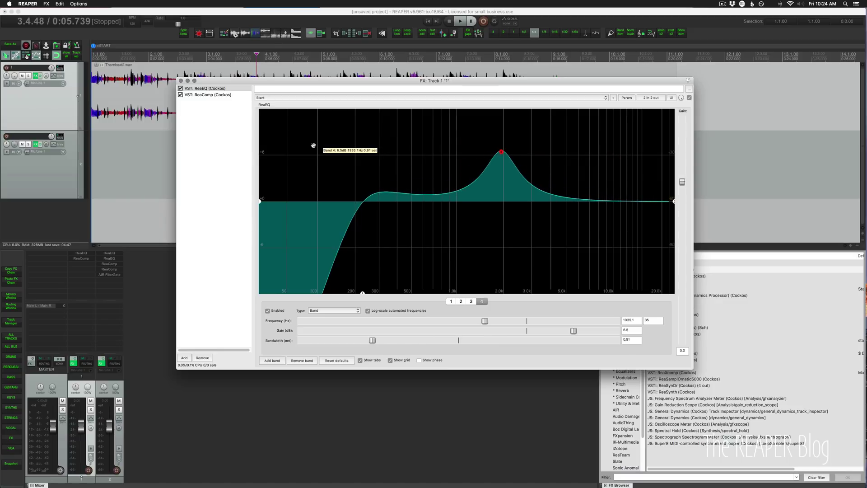
{"action": "left_click_drag", "start_coordinate": [501, 152], "coordinate": [432, 155]}
{"action": "scroll", "coordinate": [359, 154], "scroll_direction": "down", "scroll_amount": 4}
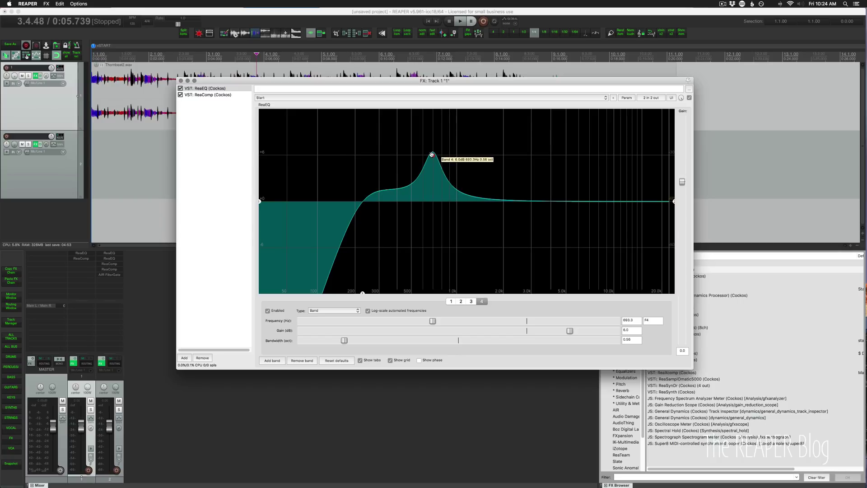
{"action": "scroll", "coordinate": [591, 158], "scroll_direction": "up", "scroll_amount": 3}
{"action": "scroll", "coordinate": [640, 159], "scroll_direction": "down", "scroll_amount": 4}
{"action": "scroll", "coordinate": [502, 163], "scroll_direction": "up", "scroll_amount": 3}
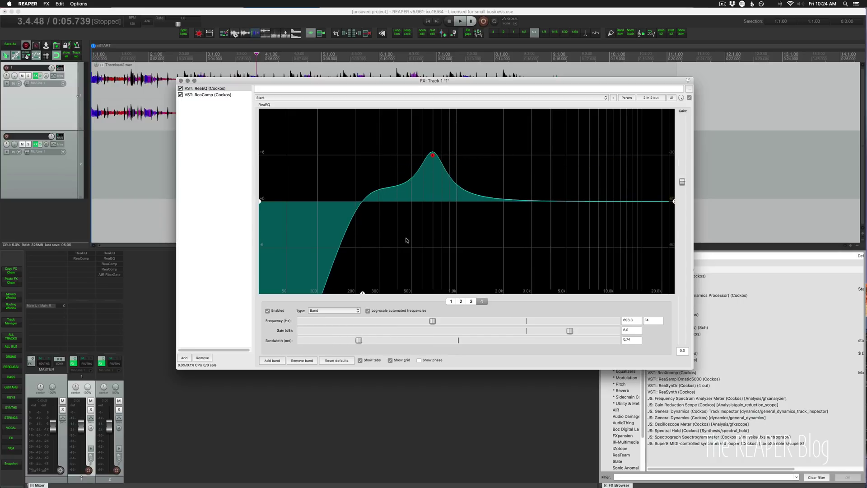
Lower the low cut to about 133 Hz, enable Large band handles, and set band 4 near 761 Hz at 6.2 dB.
{"action": "left_click_drag", "start_coordinate": [362, 292], "coordinate": [331, 292]}
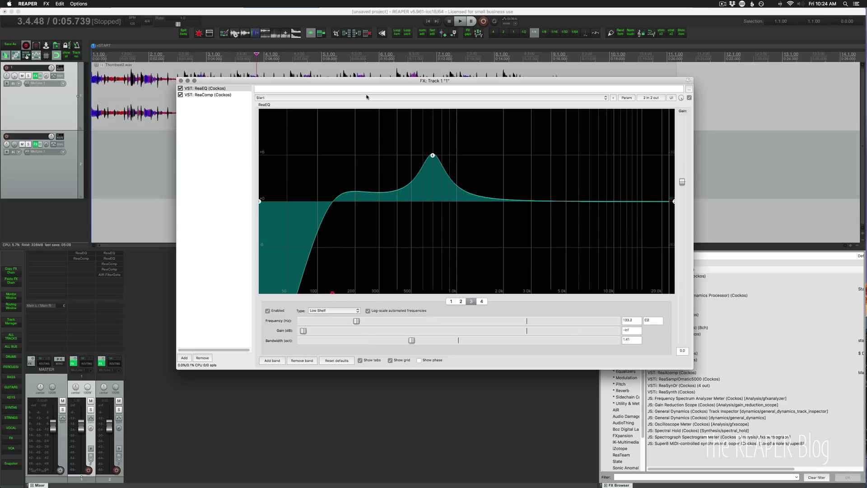
{"action": "right_click", "coordinate": [365, 124]}
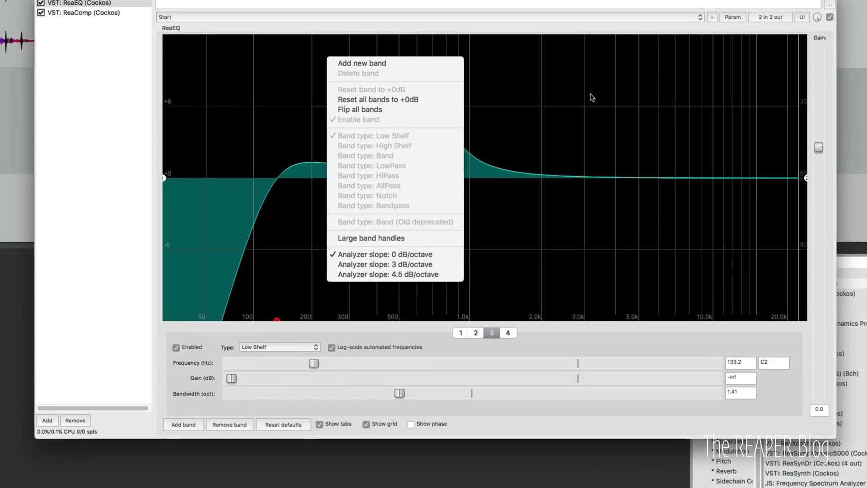
{"action": "left_click", "coordinate": [348, 240]}
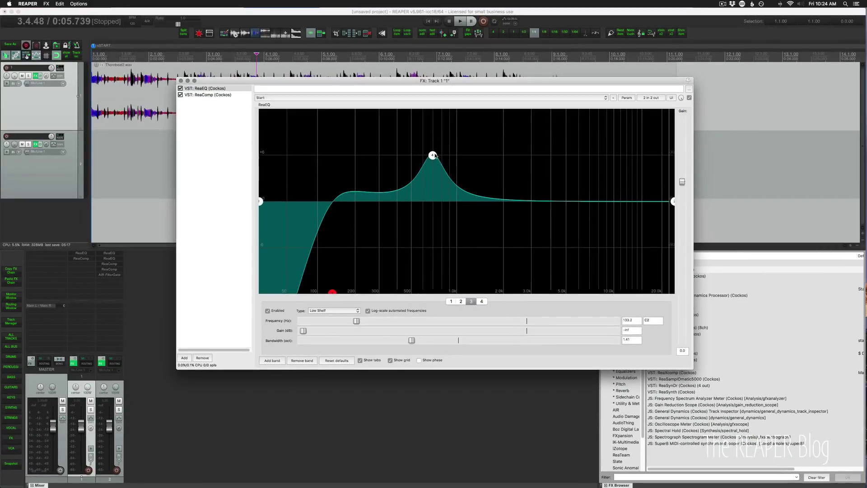
{"action": "left_click_drag", "start_coordinate": [434, 155], "coordinate": [489, 158]}
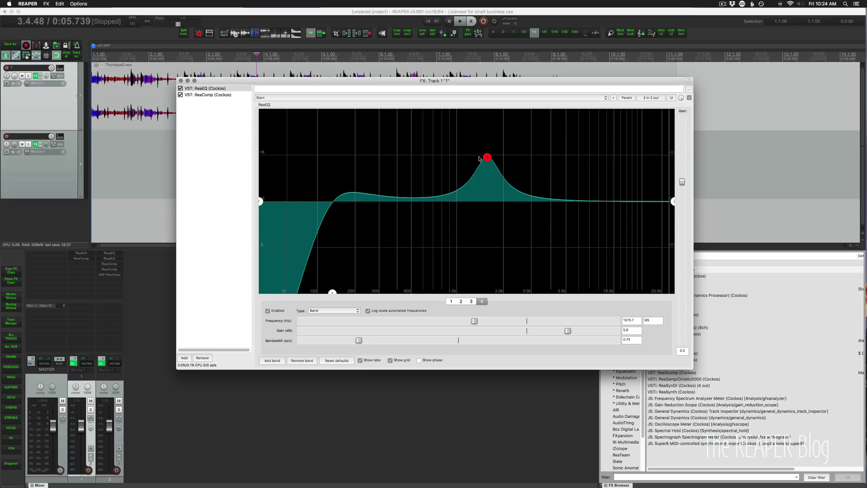
{"action": "left_click_drag", "start_coordinate": [483, 158], "coordinate": [434, 151]}
Set the analyzer slope to 4.5 dB/octave and play a time selection from 1.1.00 to 9.2.76.
{"action": "right_click", "coordinate": [394, 139]}
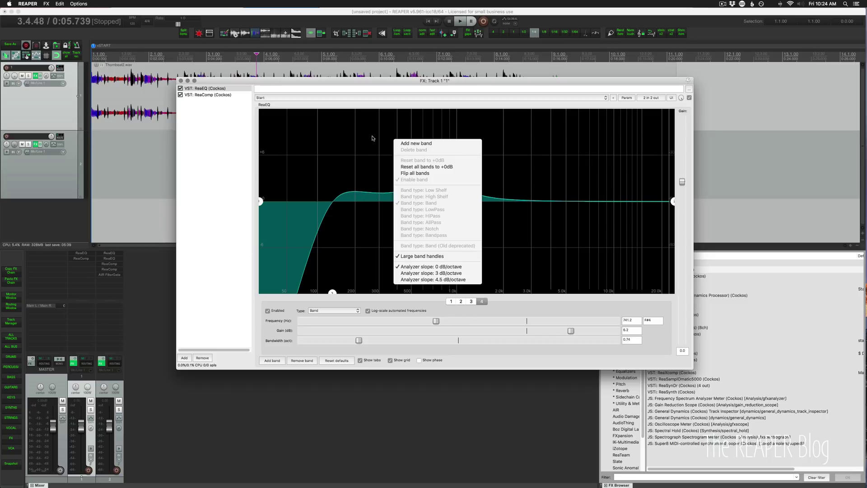
{"action": "left_click", "coordinate": [470, 280]}
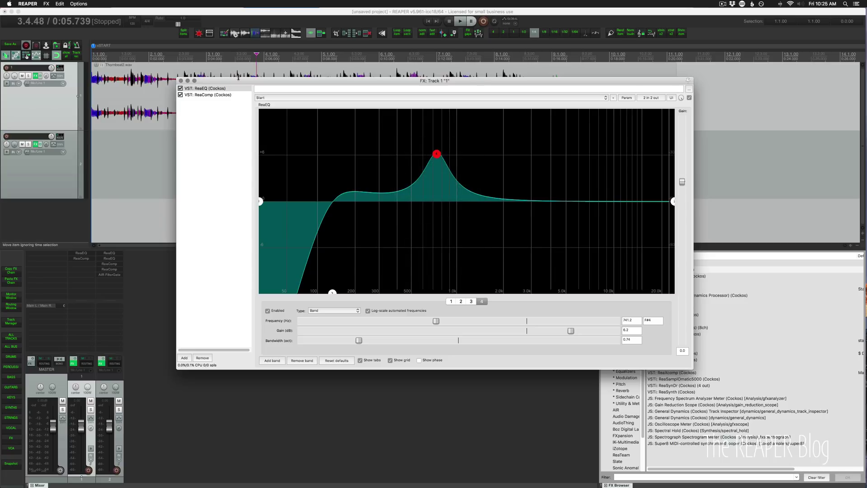
{"action": "left_click_drag", "start_coordinate": [246, 81], "coordinate": [183, 127]}
{"action": "left_click", "coordinate": [121, 55]}
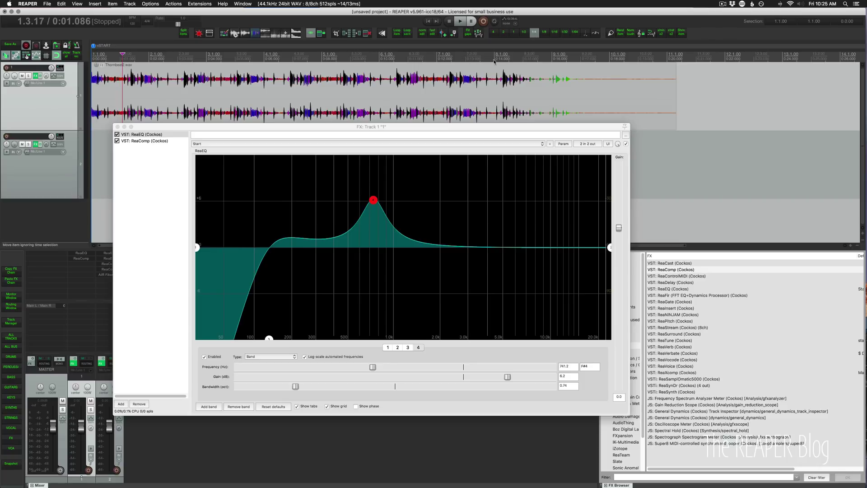
{"action": "left_click_drag", "start_coordinate": [577, 56], "coordinate": [92, 56]}
{"action": "key", "text": "space"}
Lower band 4 to 1.7 dB at 668 Hz and compare 3 and 4.5 dB/octave analyzer slopes during playback.
{"action": "left_click_drag", "start_coordinate": [373, 200], "coordinate": [366, 235]}
{"action": "right_click", "coordinate": [352, 196]}
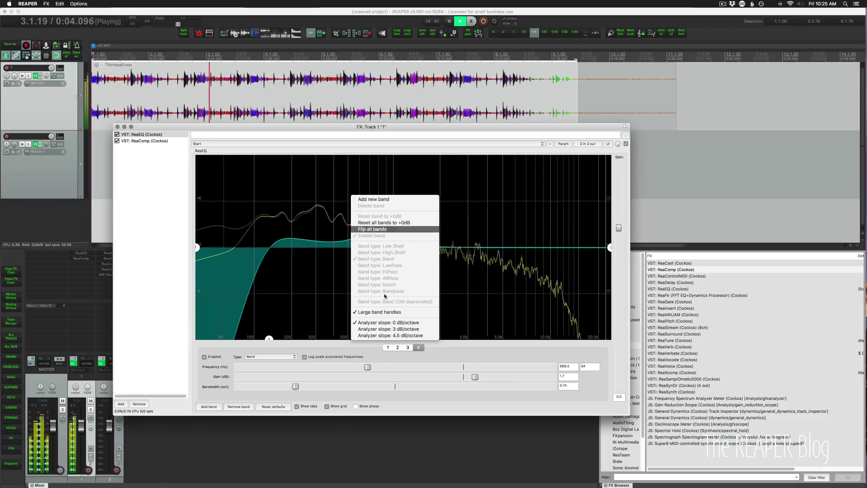
{"action": "left_click", "coordinate": [416, 330]}
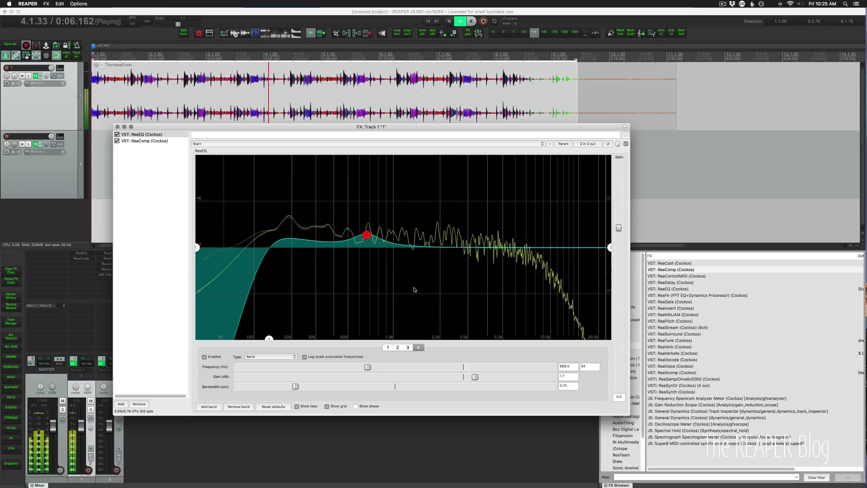
{"action": "right_click", "coordinate": [408, 187]}
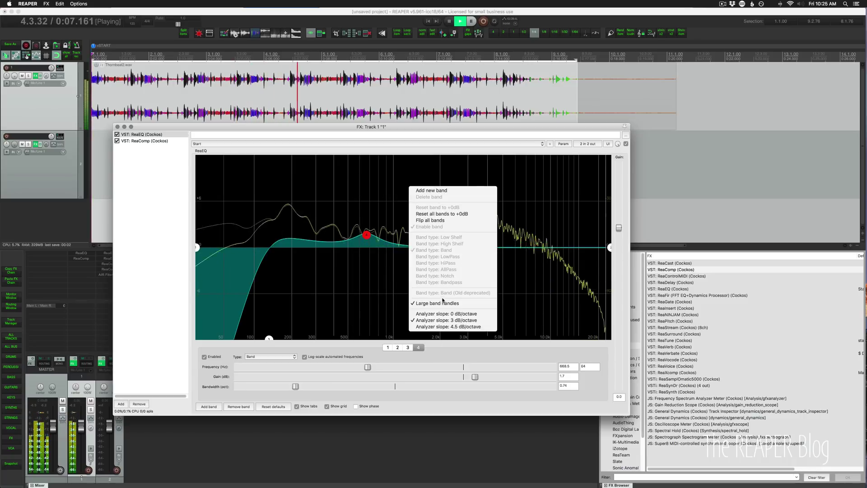
{"action": "left_click", "coordinate": [454, 326]}
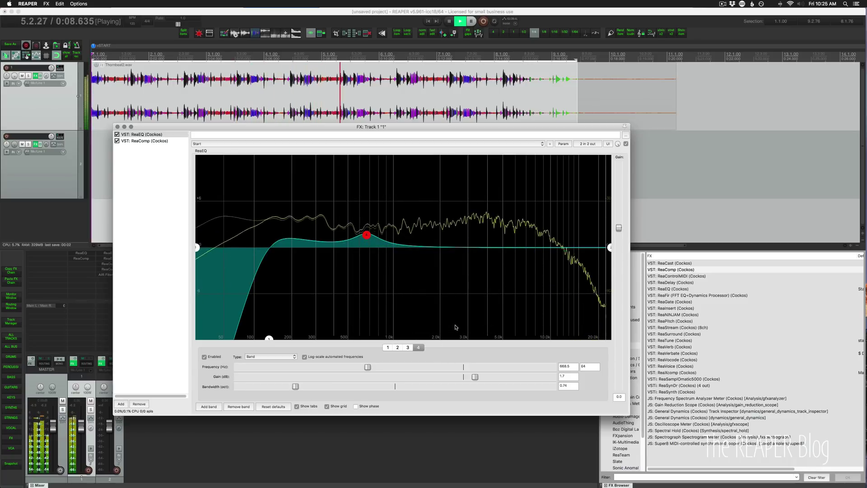
{"action": "right_click", "coordinate": [419, 213]}
{"action": "left_click", "coordinate": [426, 301]}
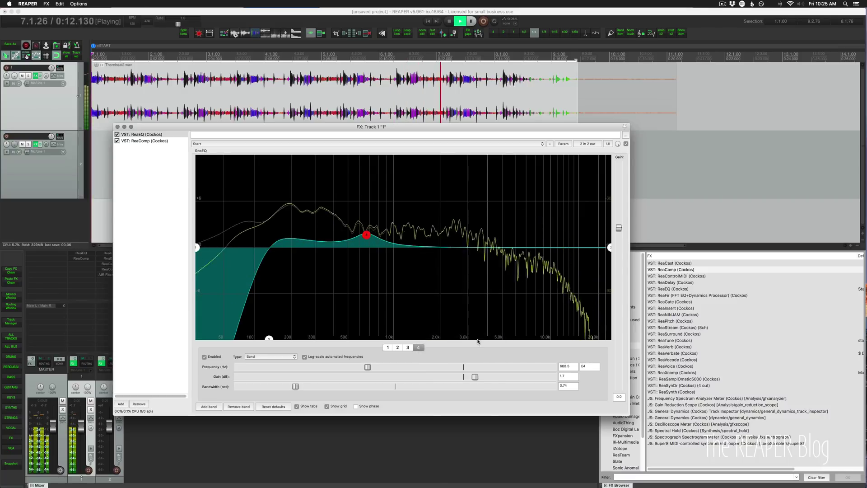
{"action": "key", "text": "space"}
Flatten band 4 to 0 dB, drag band 3 down to 20 Hz, and set the analyzer slope to 3 dB/octave.
{"action": "left_click_drag", "start_coordinate": [366, 235], "coordinate": [392, 247]}
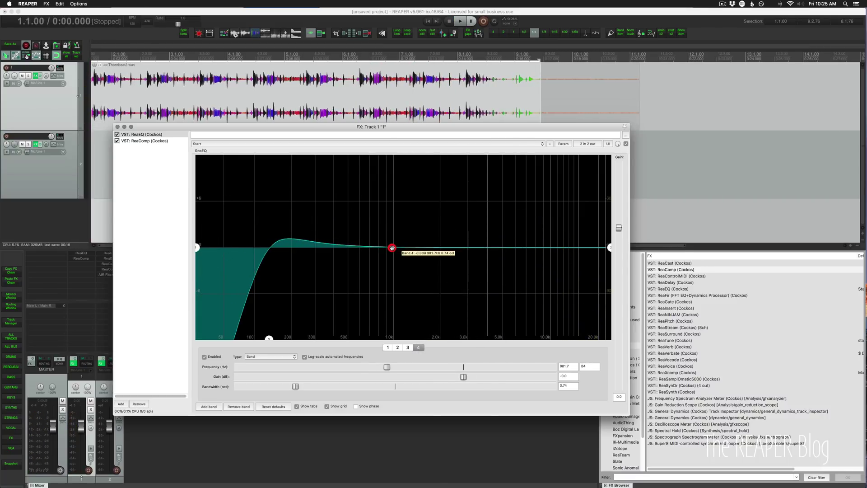
{"action": "left_click_drag", "start_coordinate": [269, 338], "coordinate": [151, 334]}
{"action": "right_click", "coordinate": [302, 210]}
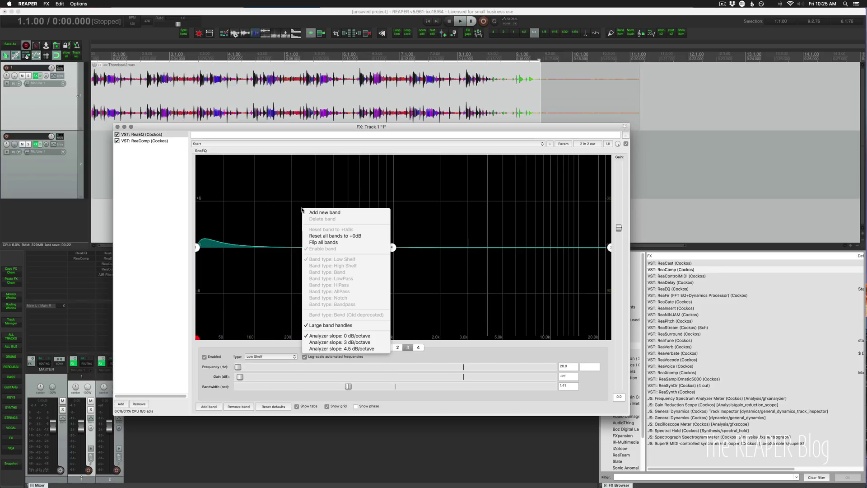
{"action": "left_click", "coordinate": [367, 344]}
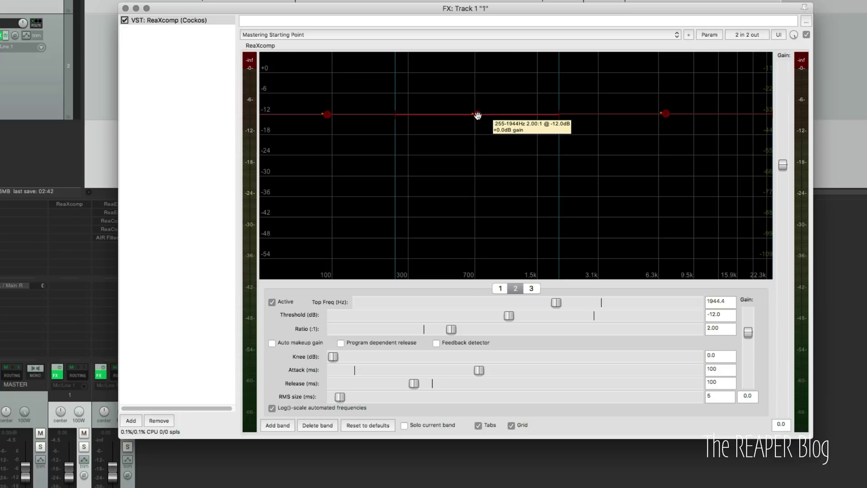
Bypass ReaXcomp's middle band by unticking Active, then untick Tabs to enlarge the graph.
{"action": "double_click", "coordinate": [475, 113]}
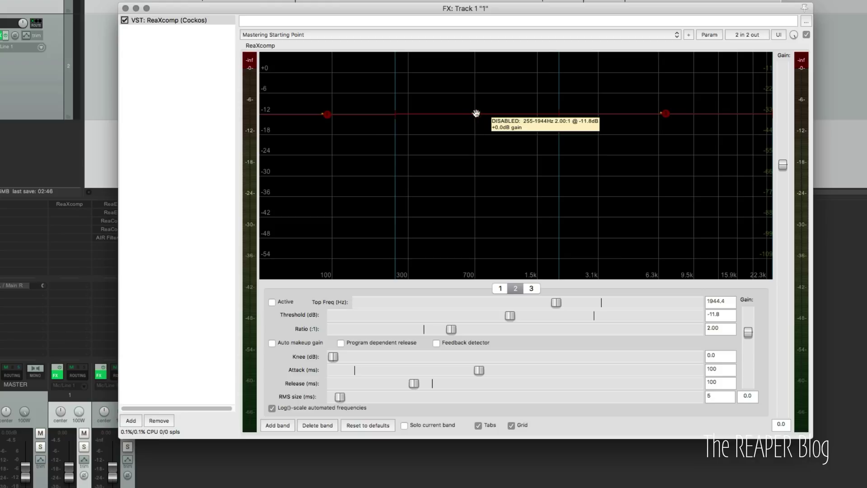
{"action": "double_click", "coordinate": [476, 113]}
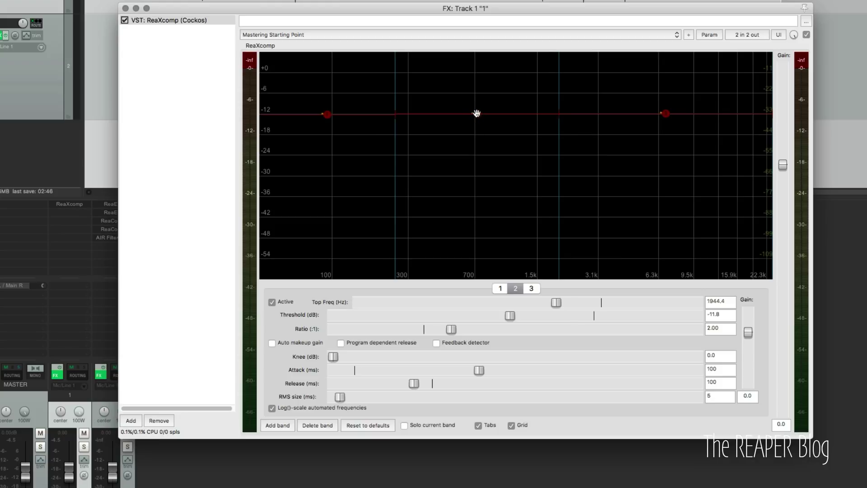
{"action": "left_click", "coordinate": [272, 301]}
{"action": "left_click", "coordinate": [478, 425]}
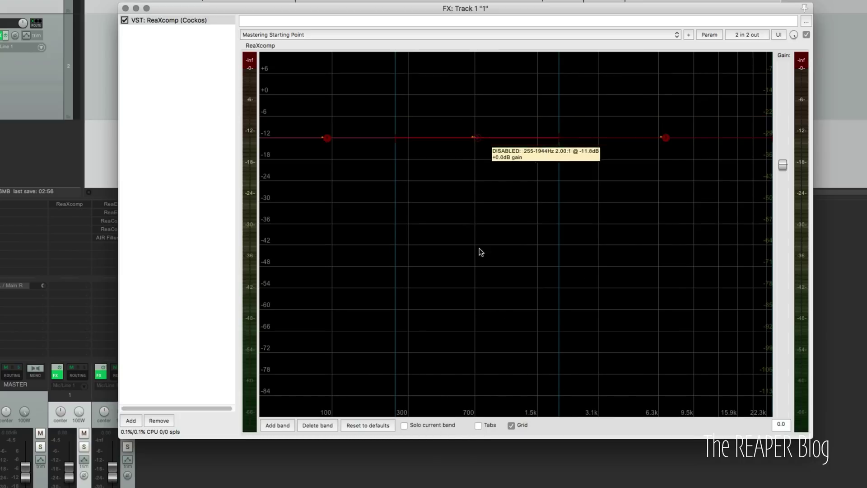
Select the 255–1944 Hz middle band and toggle Solo current band.
{"action": "left_click", "coordinate": [664, 138]}
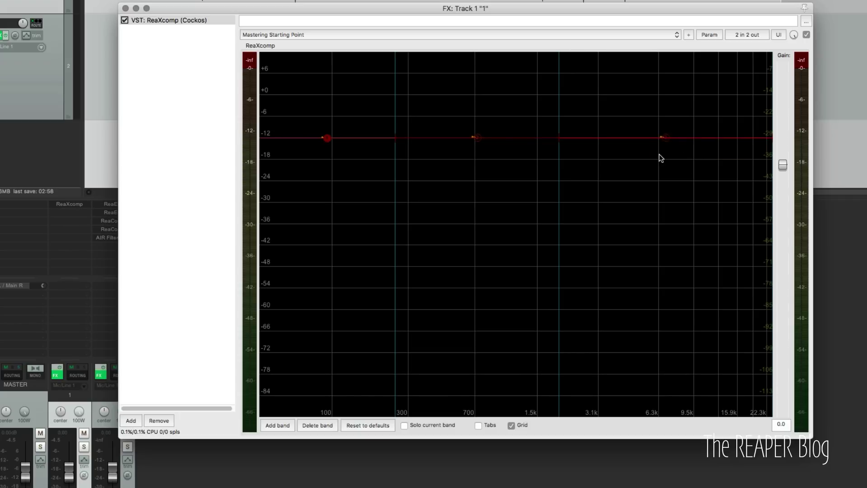
{"action": "left_click", "coordinate": [477, 137]}
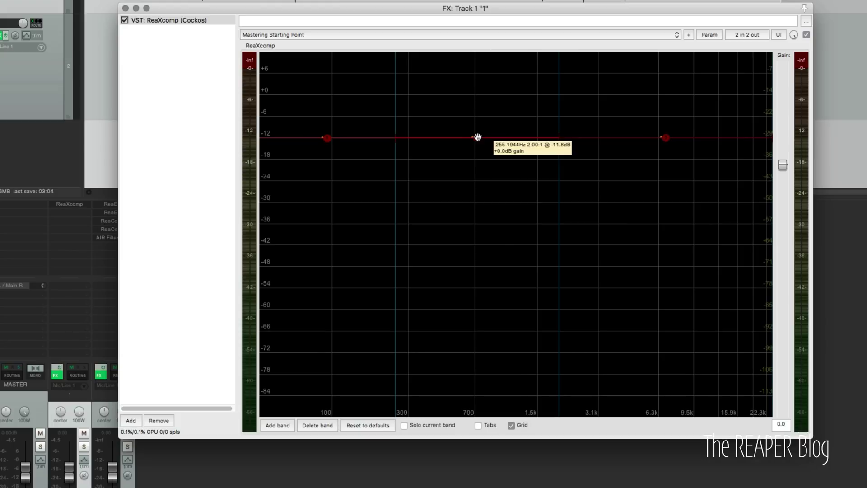
{"action": "left_click", "coordinate": [404, 425]}
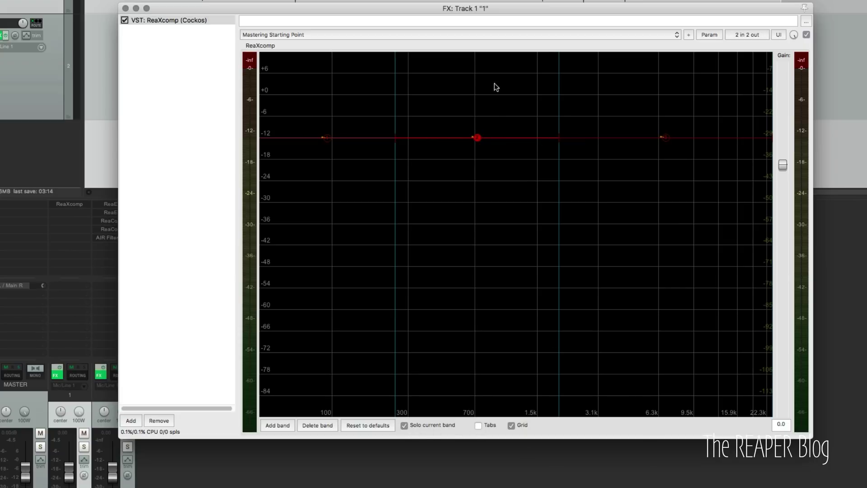
{"action": "mouse_move", "coordinate": [479, 137]}
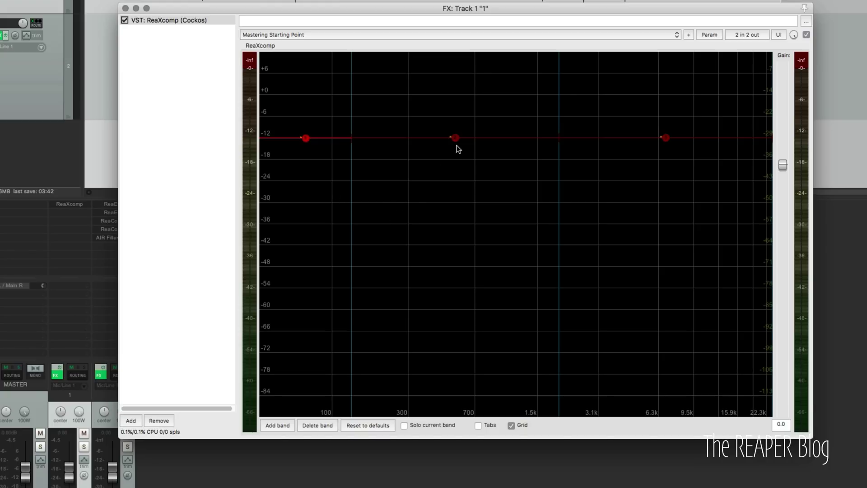
Split the middle band with Add band, then insert a 14956–24000 Hz top band.
{"action": "mouse_move", "coordinate": [455, 138]}
{"action": "left_click", "coordinate": [268, 426]}
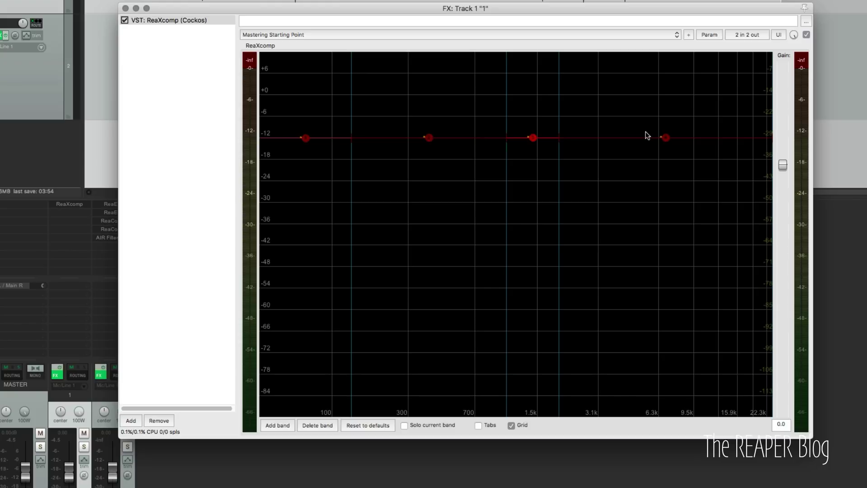
{"action": "double_click", "coordinate": [729, 118]}
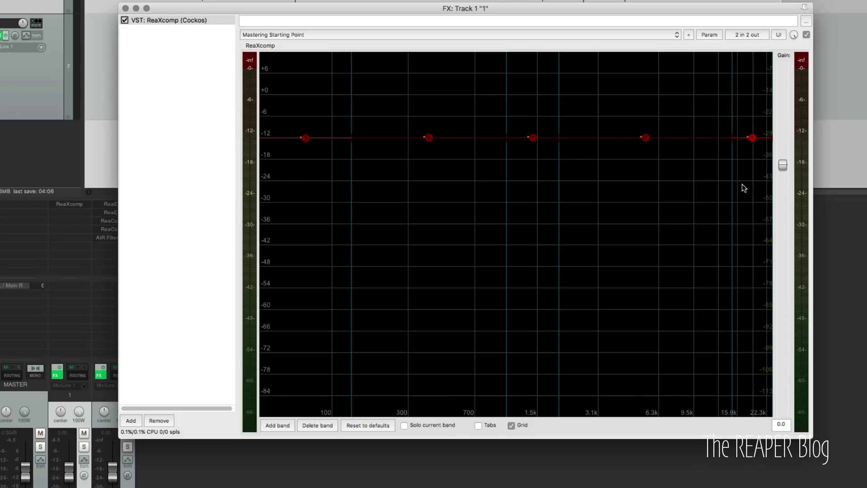
Enable large band handles in ReaXcomp and set the analyzer slope to 4.5 dB/octave.
{"action": "right_click", "coordinate": [315, 81]}
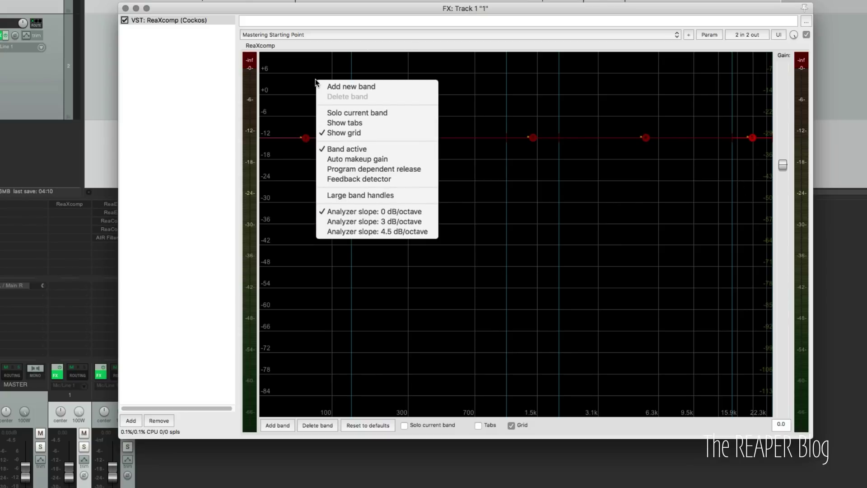
{"action": "left_click", "coordinate": [363, 195]}
{"action": "right_click", "coordinate": [371, 70]}
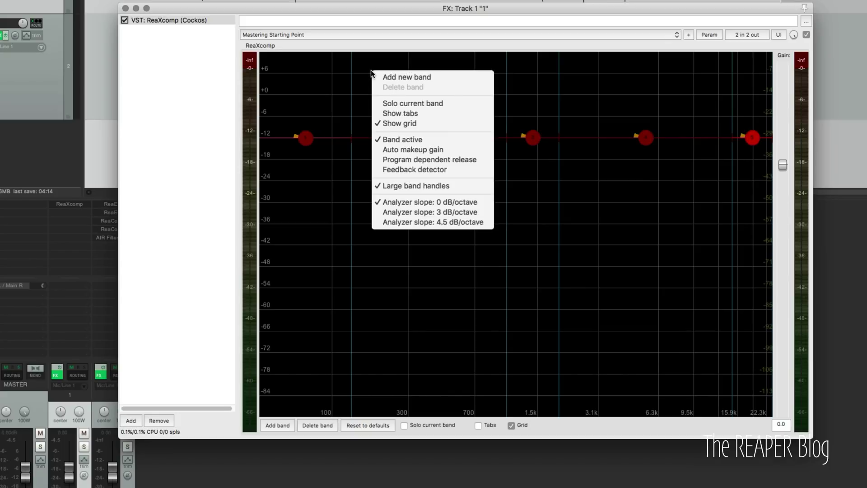
{"action": "left_click", "coordinate": [464, 222]}
During playback, compare analyzer slopes of 3 dB/octave and 0 dB/octave, then stop.
{"action": "key", "text": "space"}
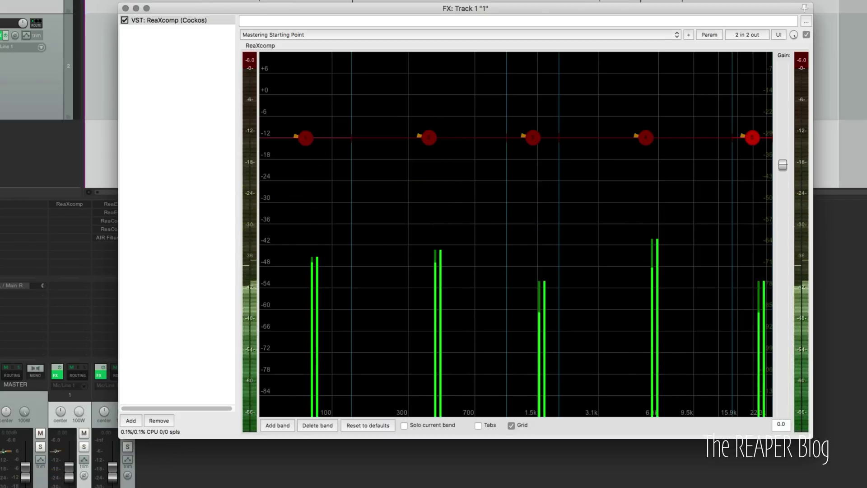
{"action": "right_click", "coordinate": [423, 92]}
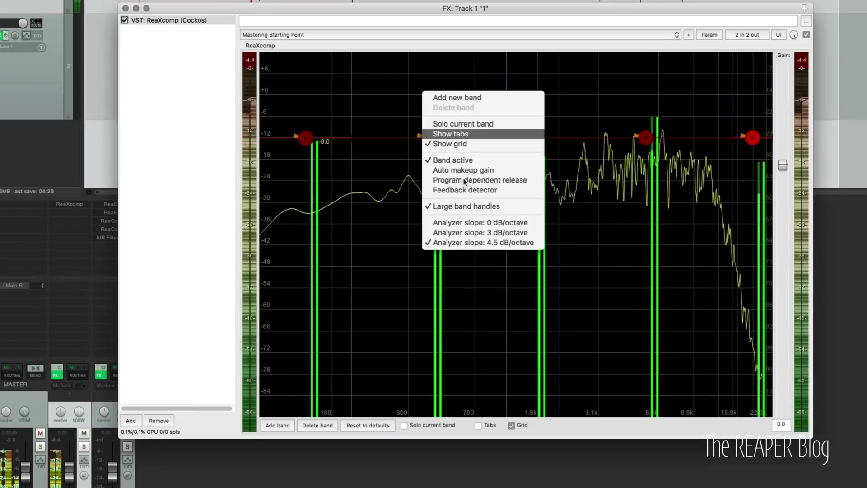
{"action": "left_click", "coordinate": [491, 234]}
{"action": "right_click", "coordinate": [464, 80]}
{"action": "left_click", "coordinate": [522, 211]}
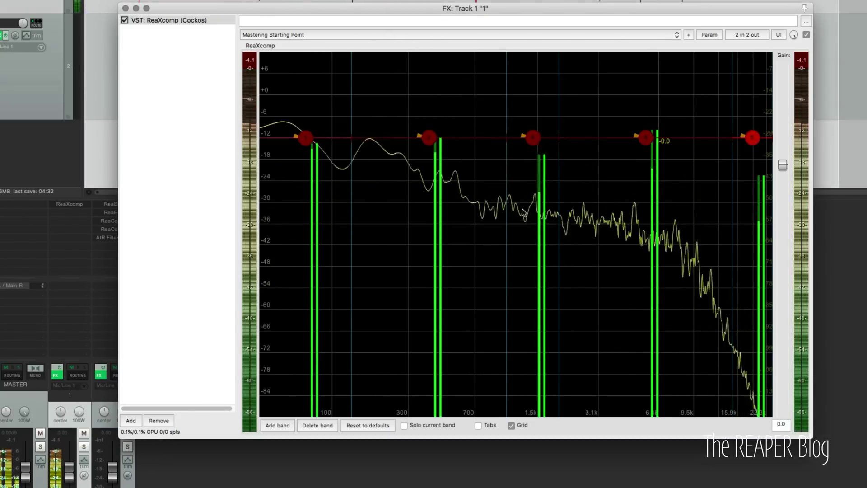
{"action": "key", "text": "space"}
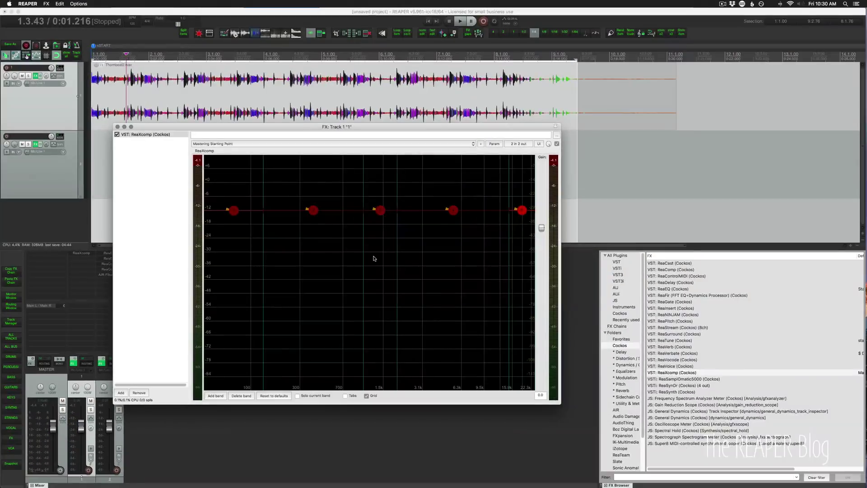